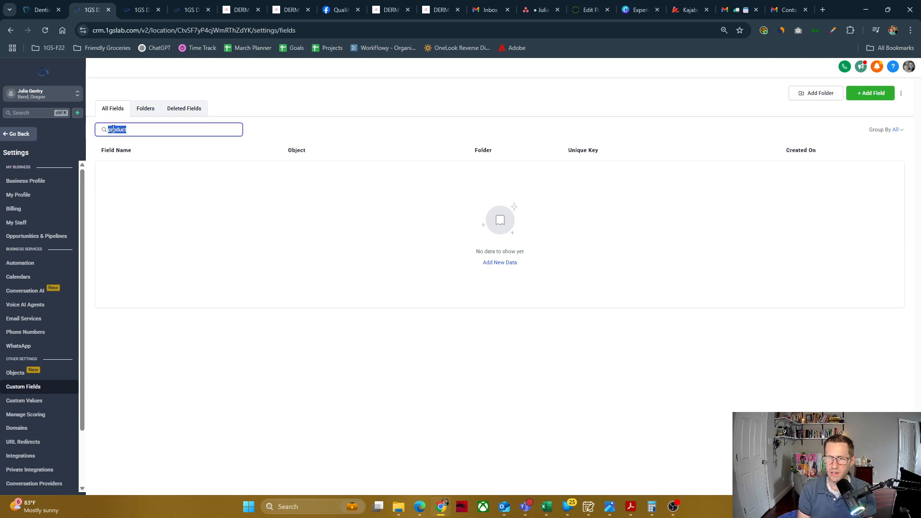
Clear the custom field search and start a new custom field of the Single Line type
key(BackSpace)
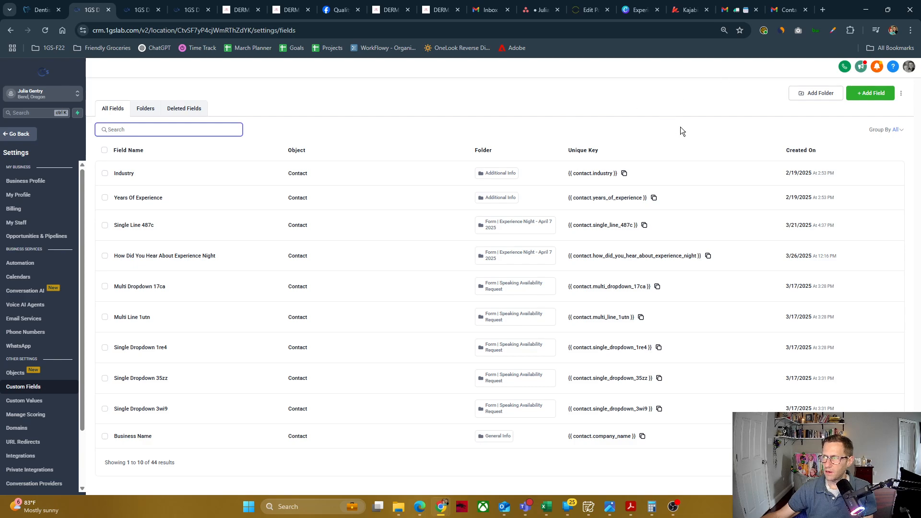
click(865, 96)
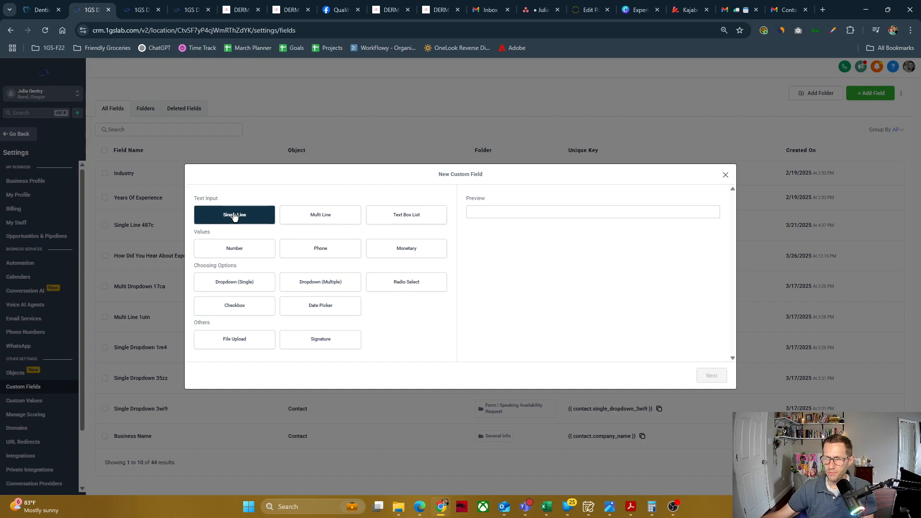
click(234, 217)
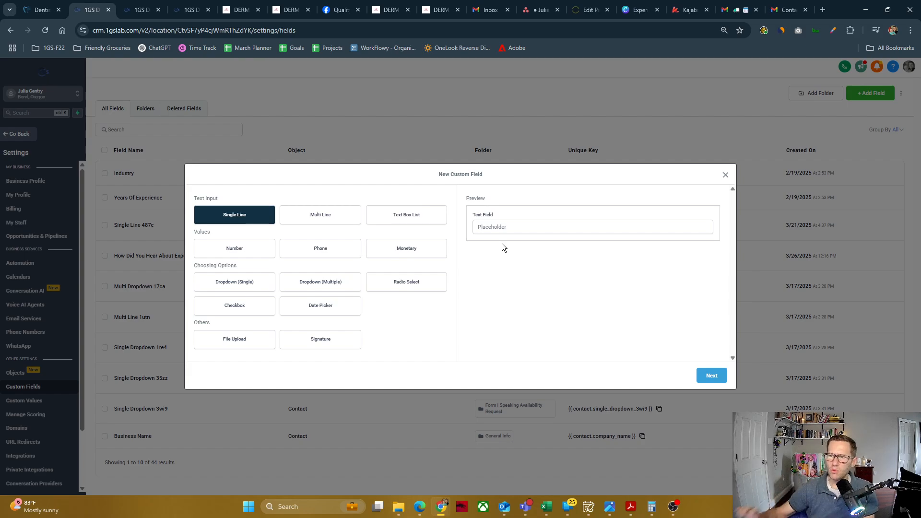
click(724, 377)
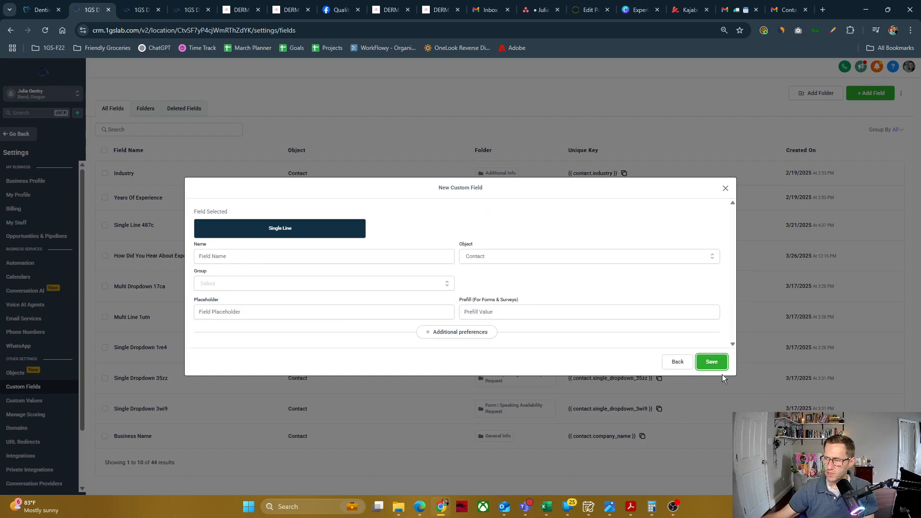
Name the new field Products and choose Contact as its object
click(228, 256)
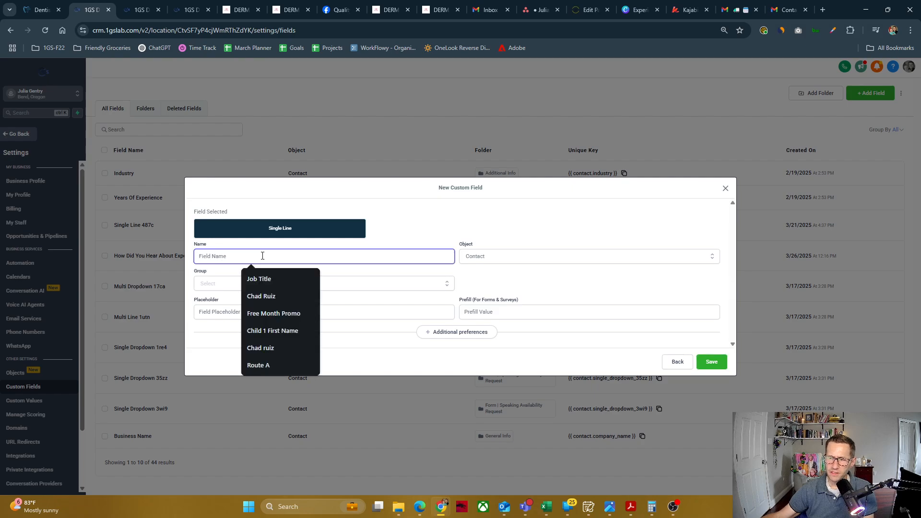
text(Products)
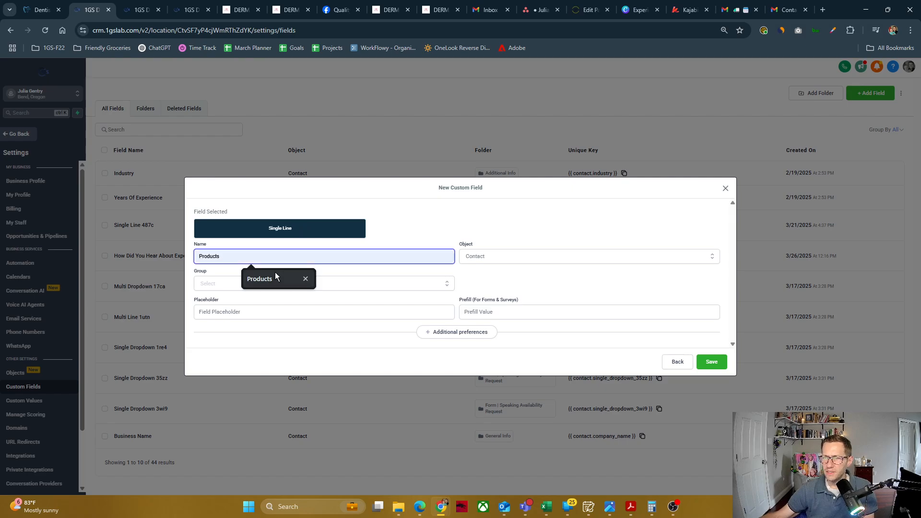
click(275, 278)
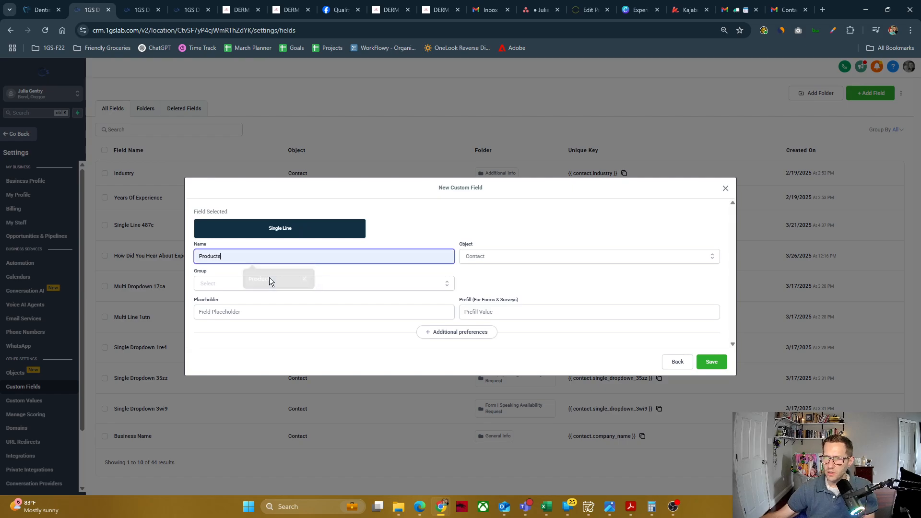
click(487, 259)
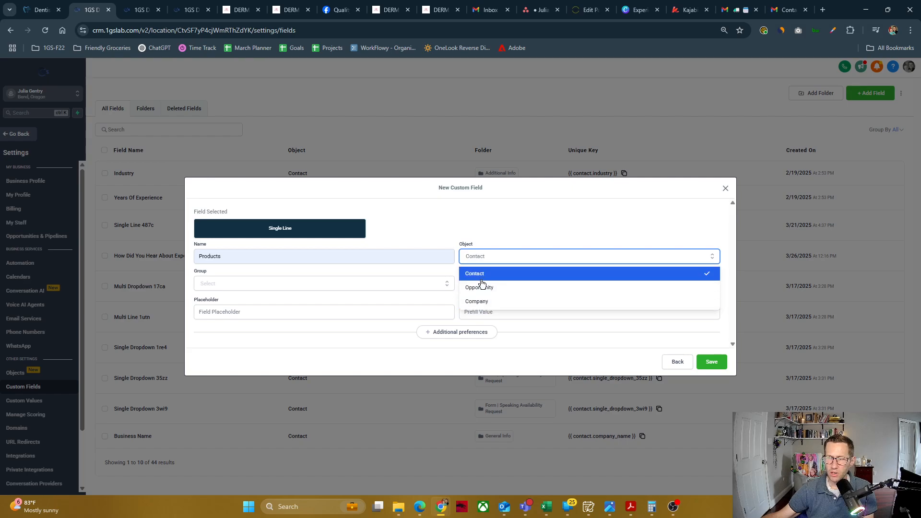
click(480, 277)
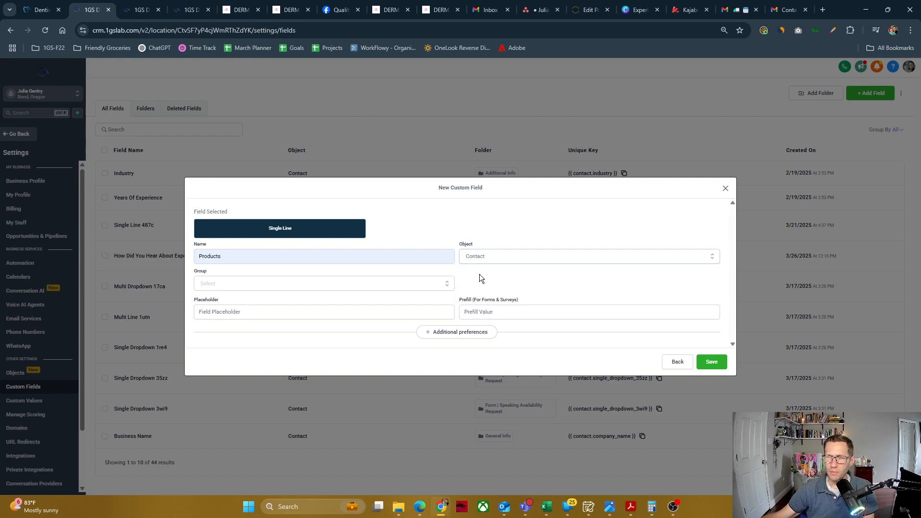
Assign the Products field to the Contact group and save it without a placeholder or prefill value
click(228, 284)
scroll(255, 312, down, 1)
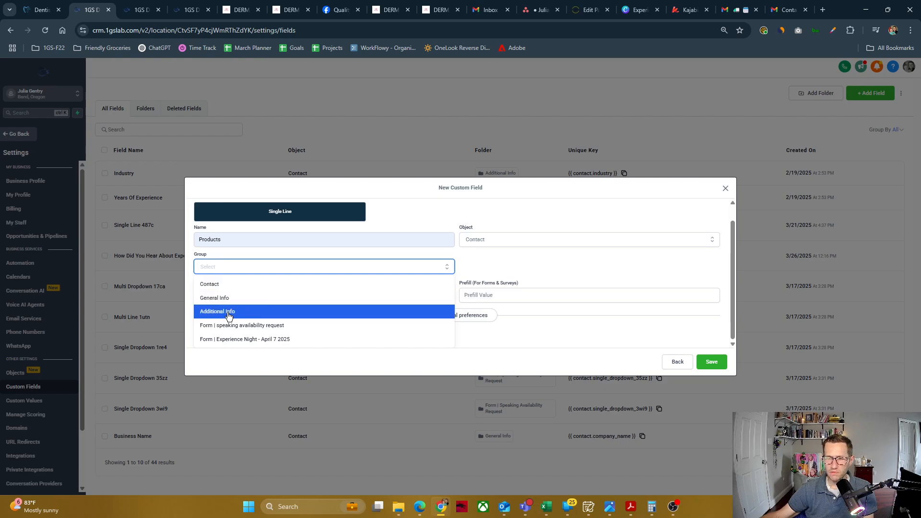
click(233, 288)
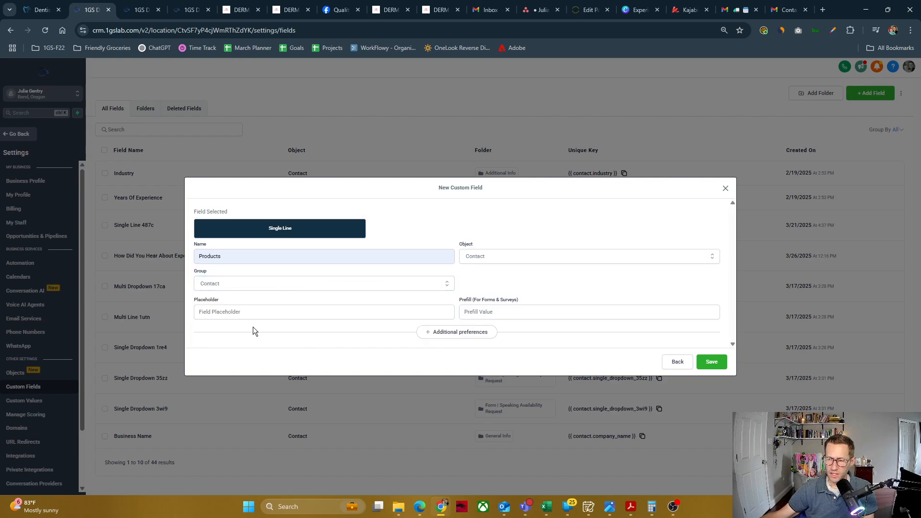
click(254, 315)
click(198, 330)
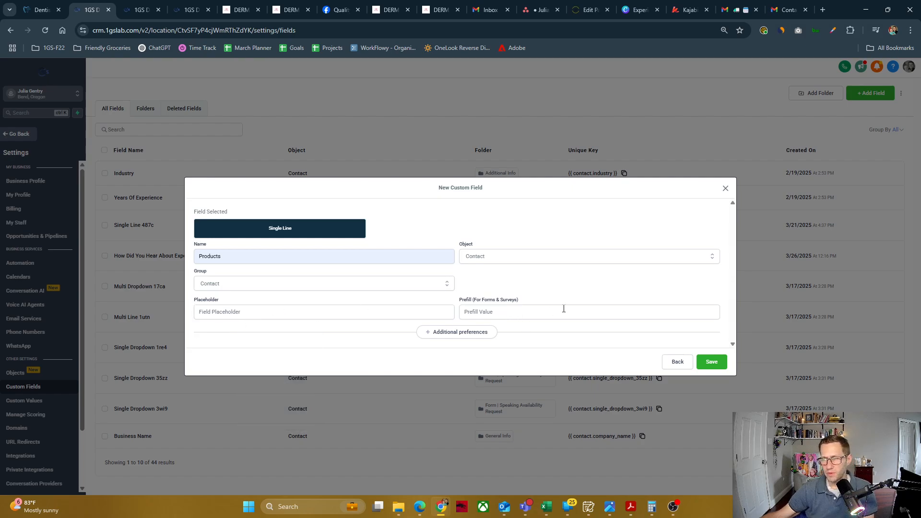
click(712, 363)
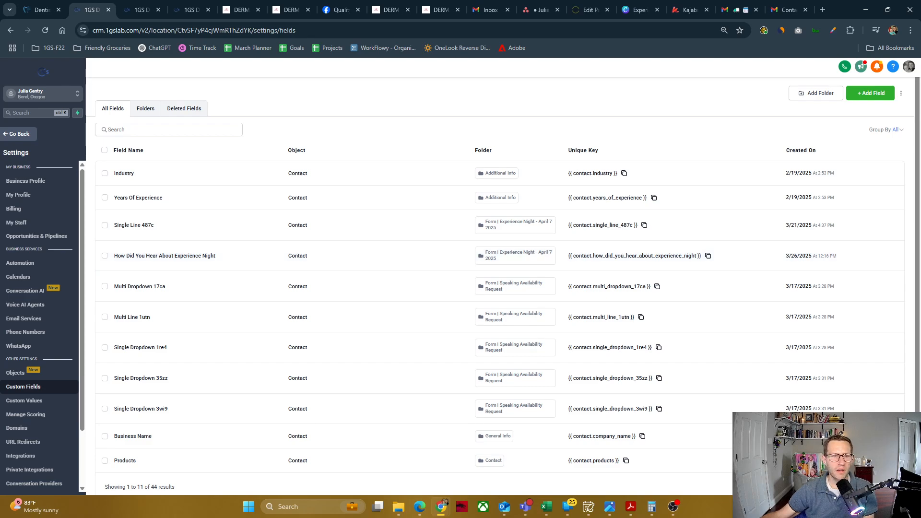
Leave the settings for the contacts list and start an import with Contacts as the object, continuing to the file upload
key(alt+Tab)
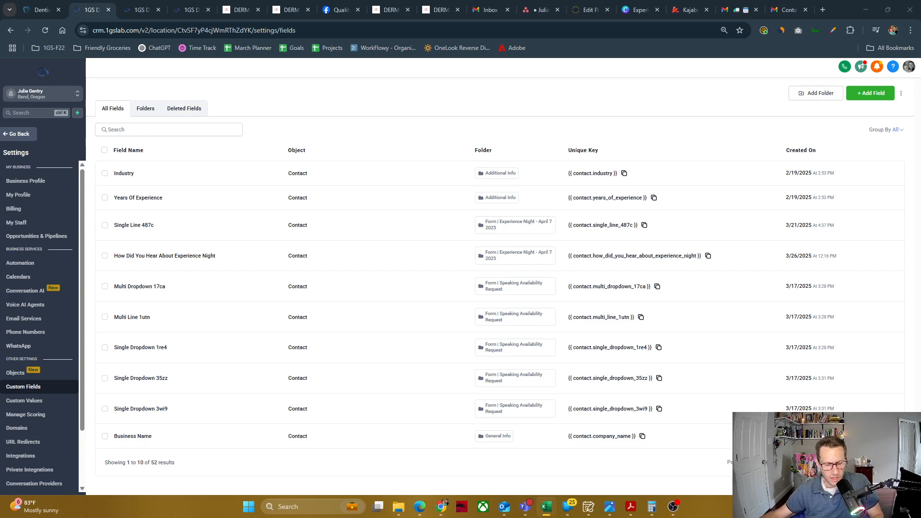
click(19, 136)
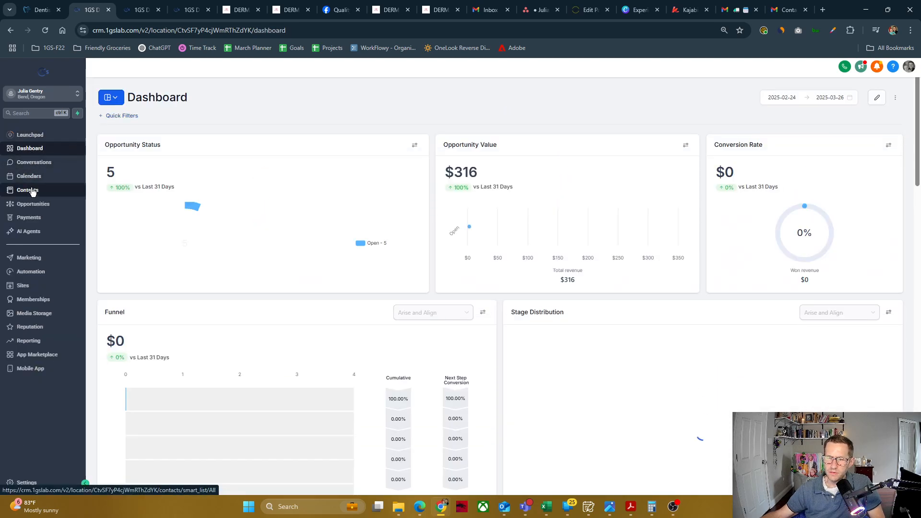
click(31, 191)
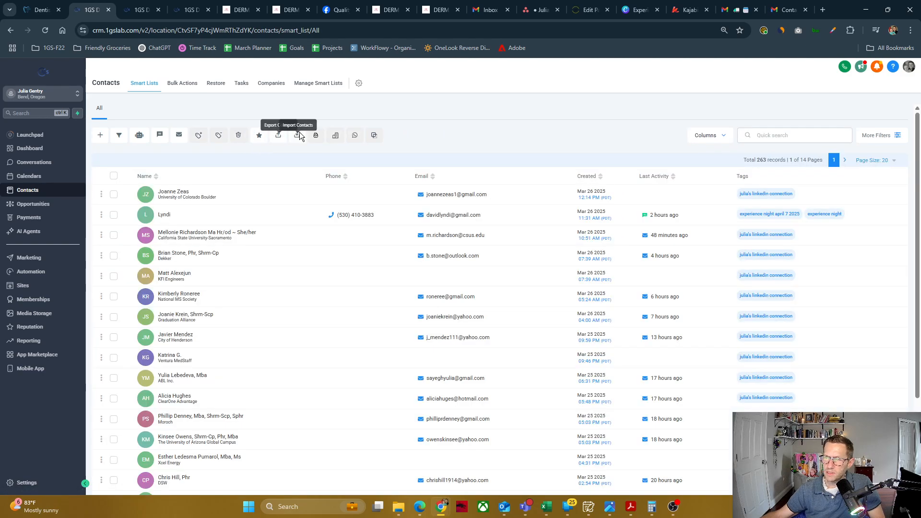
click(298, 137)
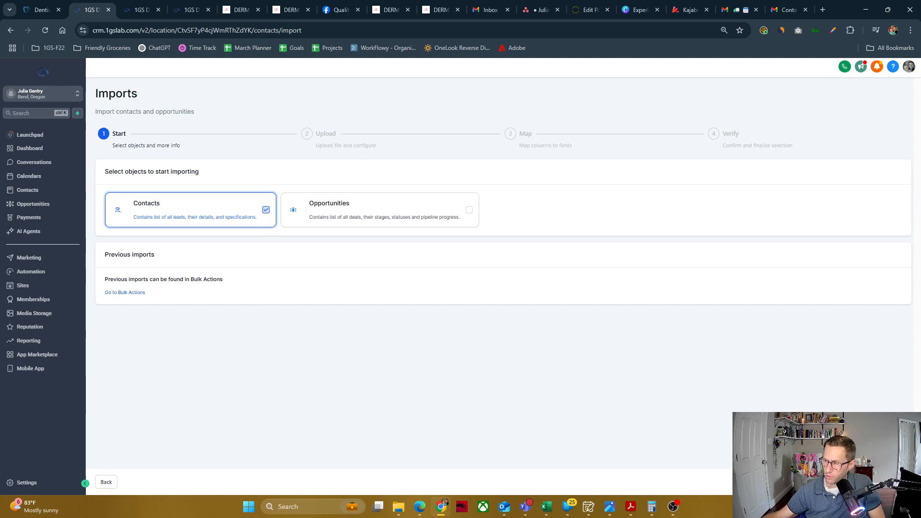
click(900, 482)
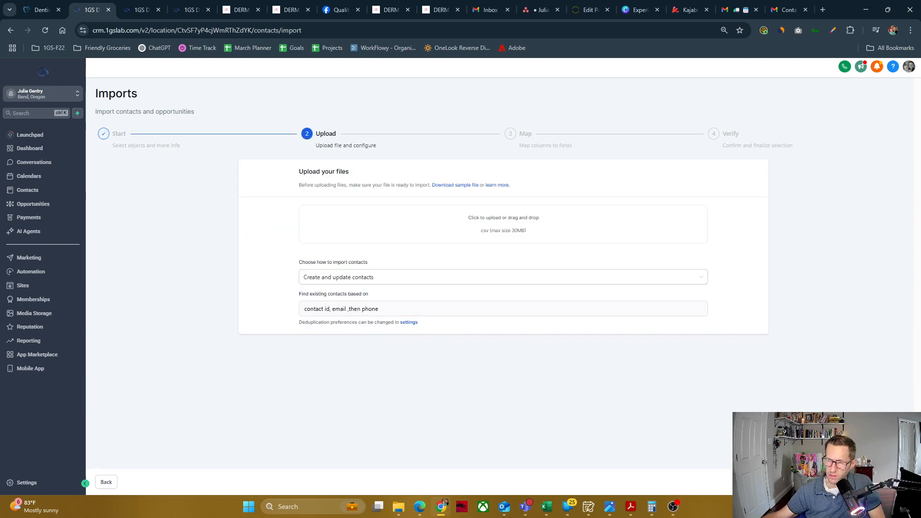
Upload all kajabi contacts 03262025.csv, keep Create and update contacts as the import mode, and continue to column mapping
click(462, 225)
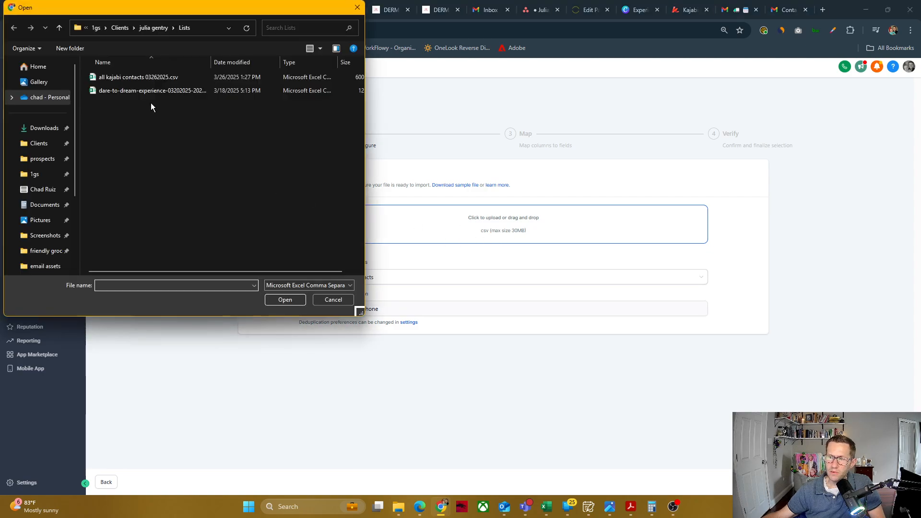
double_click(130, 79)
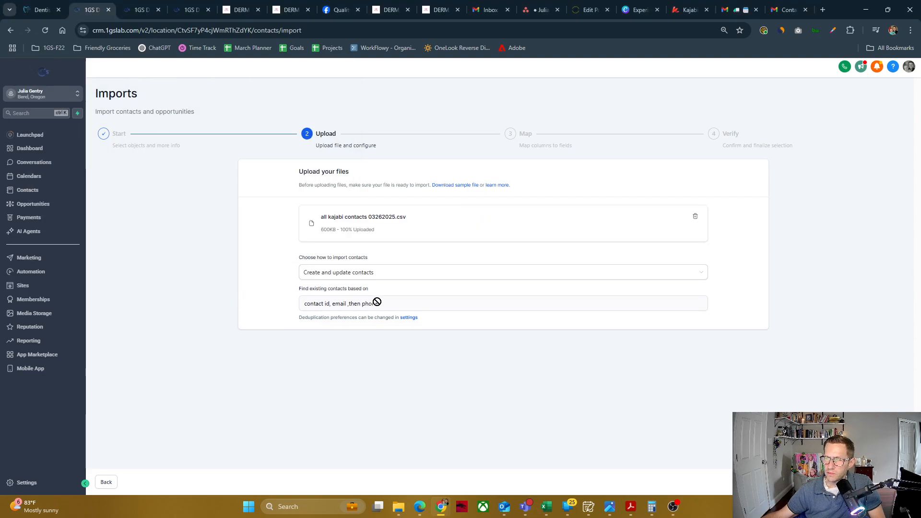
click(352, 274)
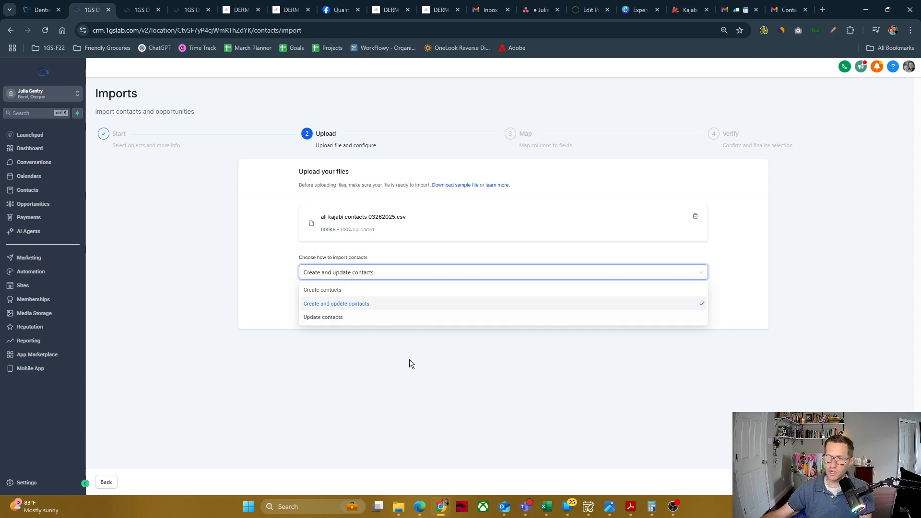
click(416, 370)
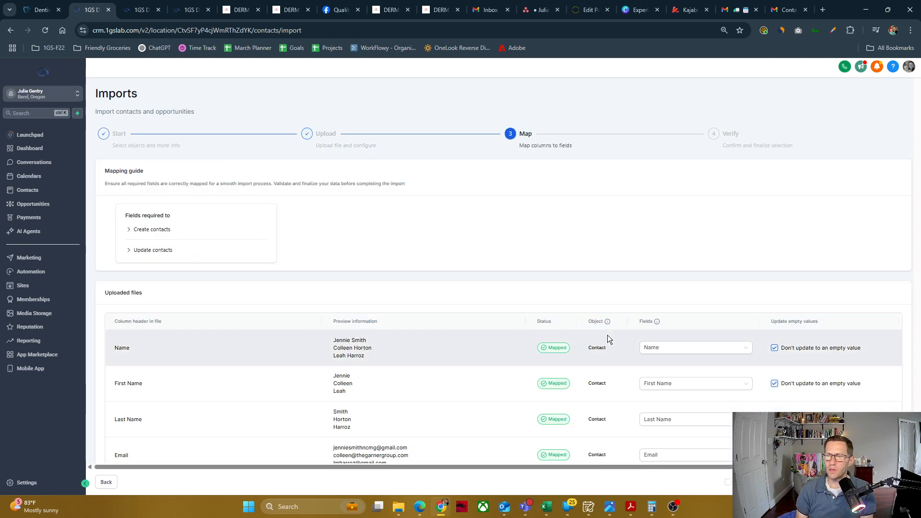
Review how the file's columns map to contact fields, from Name through Products, Tags and the ID columns to Last Activity
scroll(381, 295, down, 2)
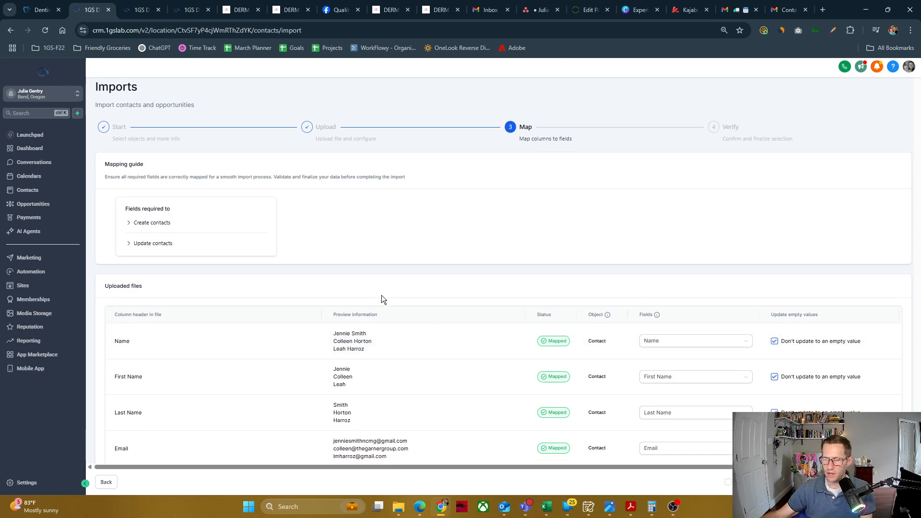
scroll(152, 261, down, 1)
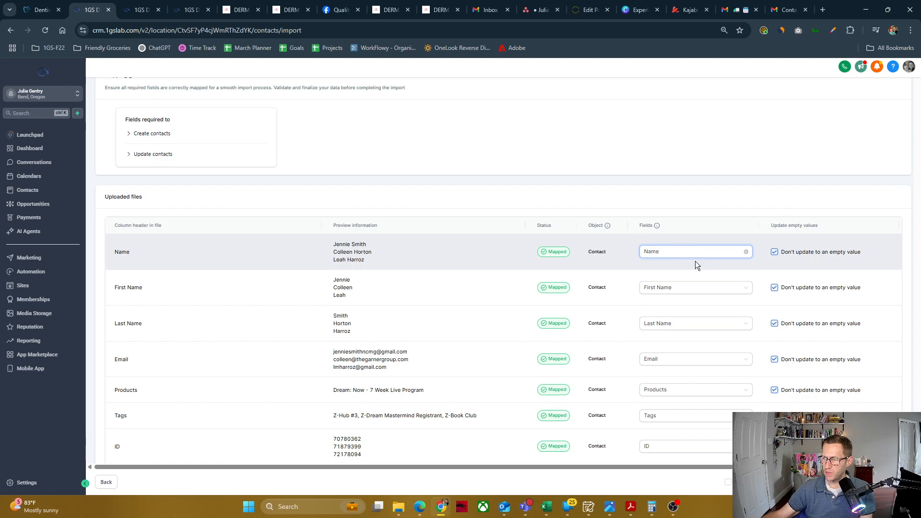
scroll(671, 304, down, 2)
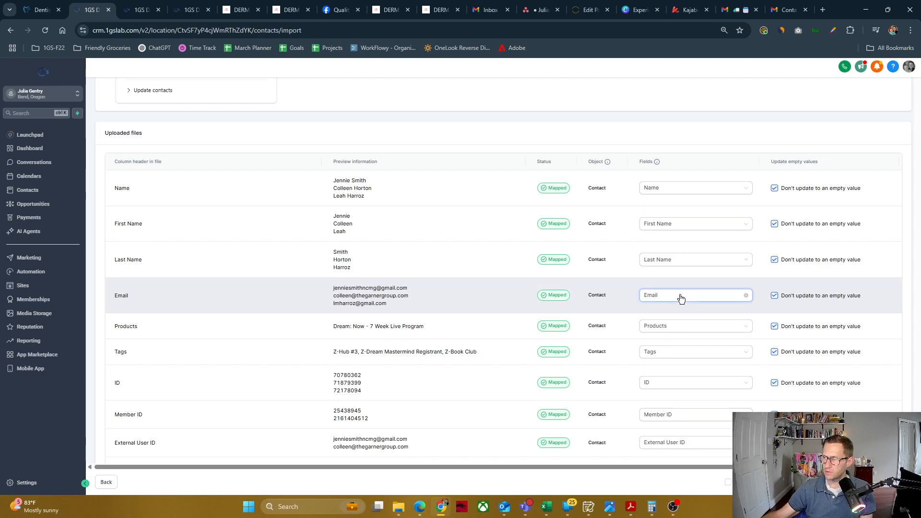
scroll(796, 297, down, 1)
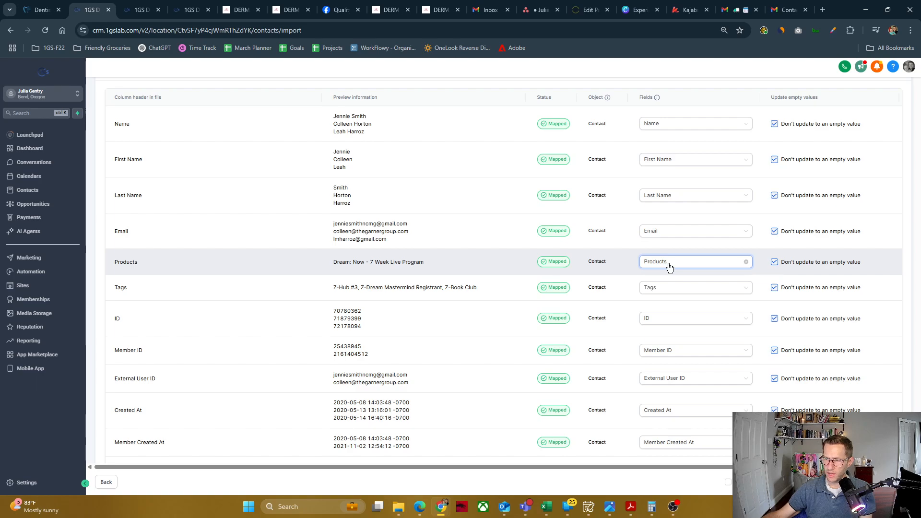
scroll(413, 277, down, 1)
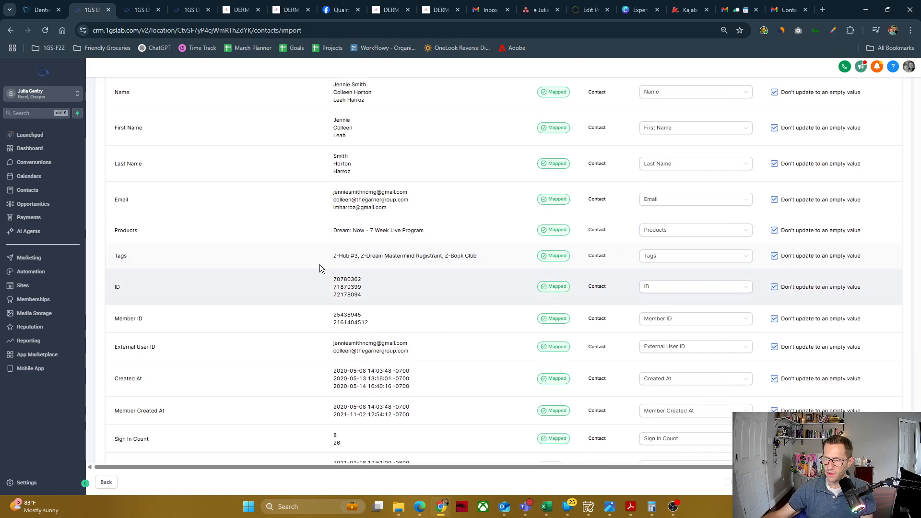
click(655, 257)
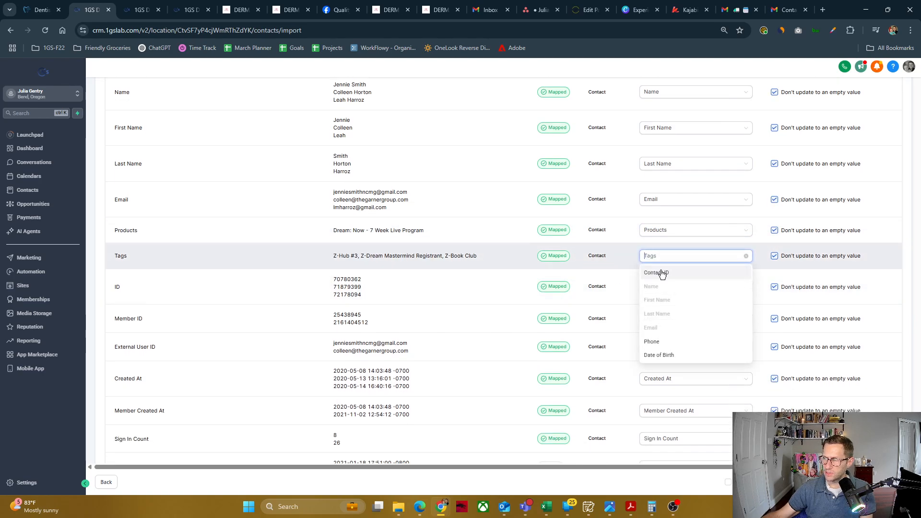
click(625, 261)
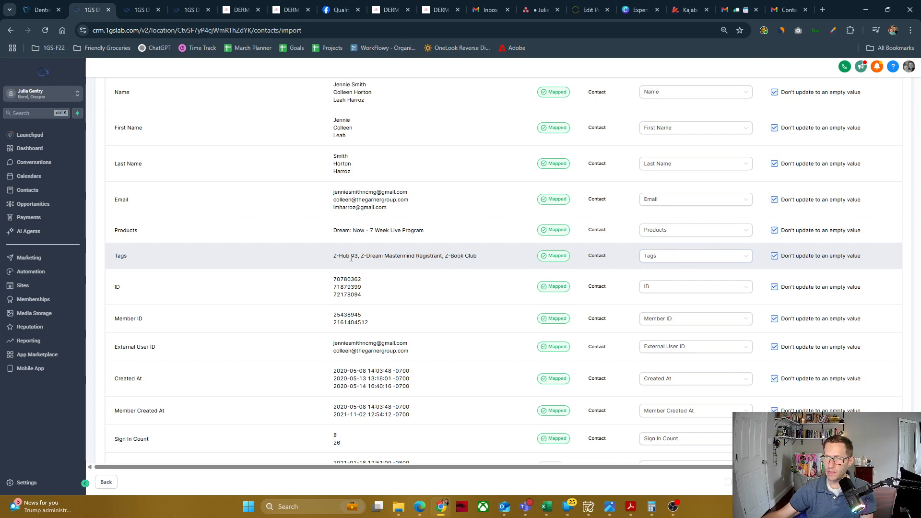
drag(335, 258, 477, 253)
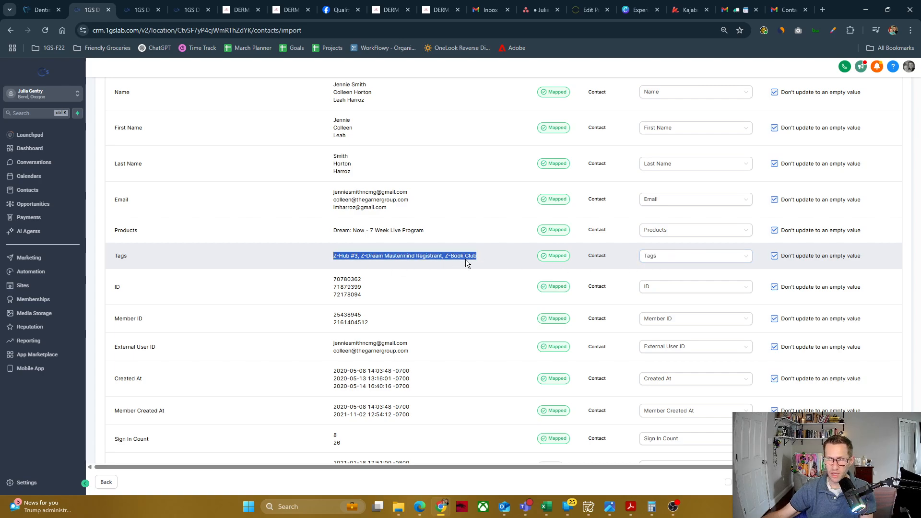
click(457, 259)
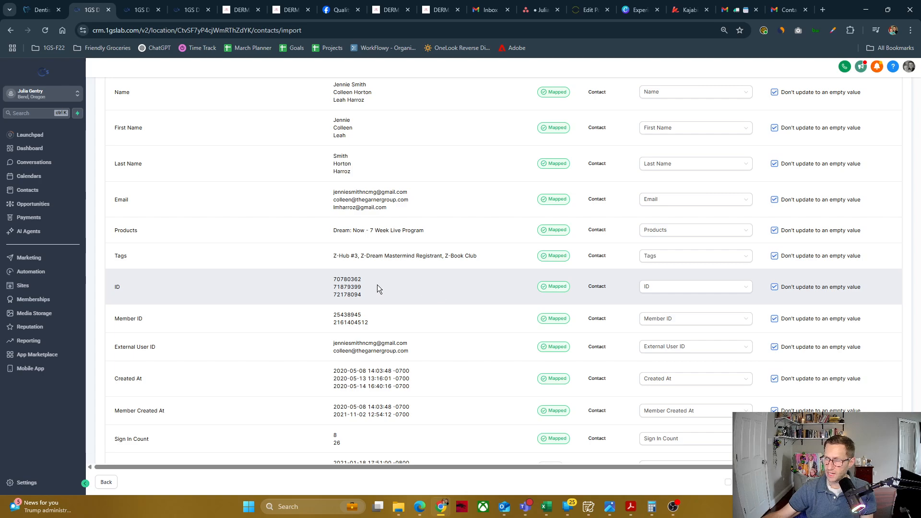
scroll(377, 284, down, 1)
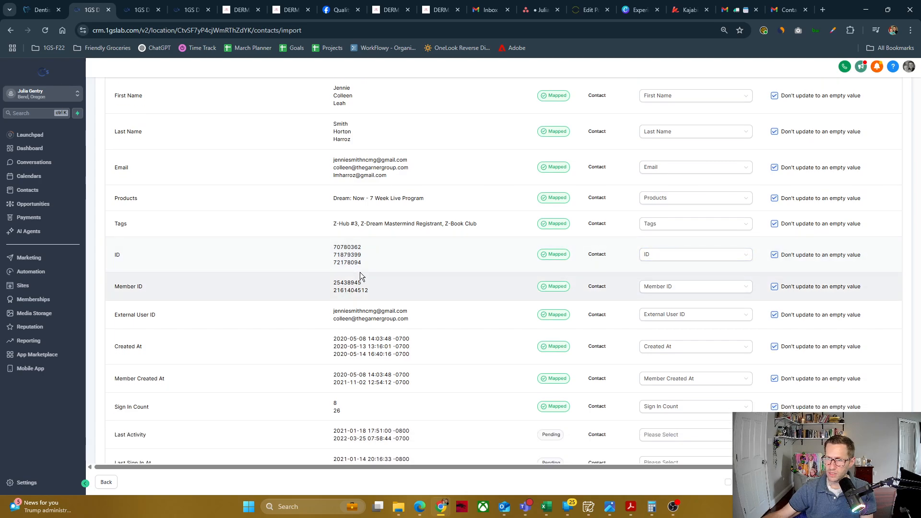
scroll(690, 301, down, 1)
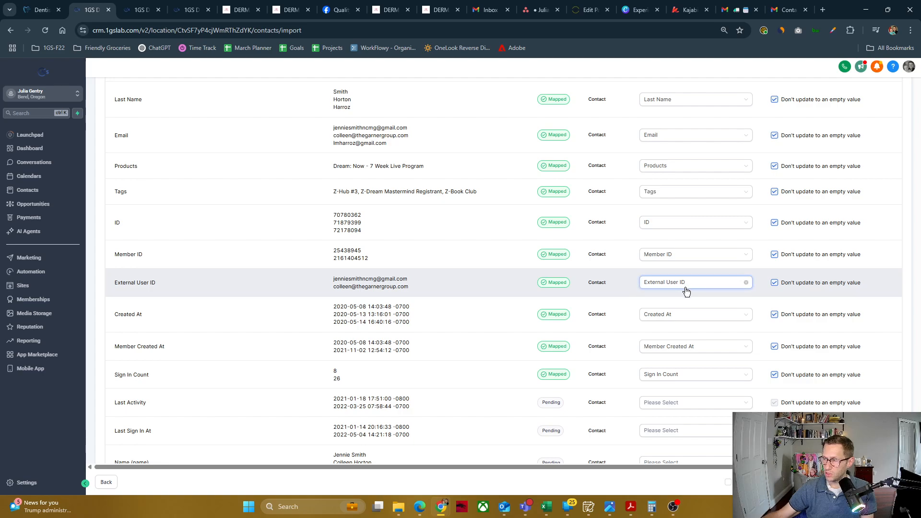
scroll(682, 269, down, 1)
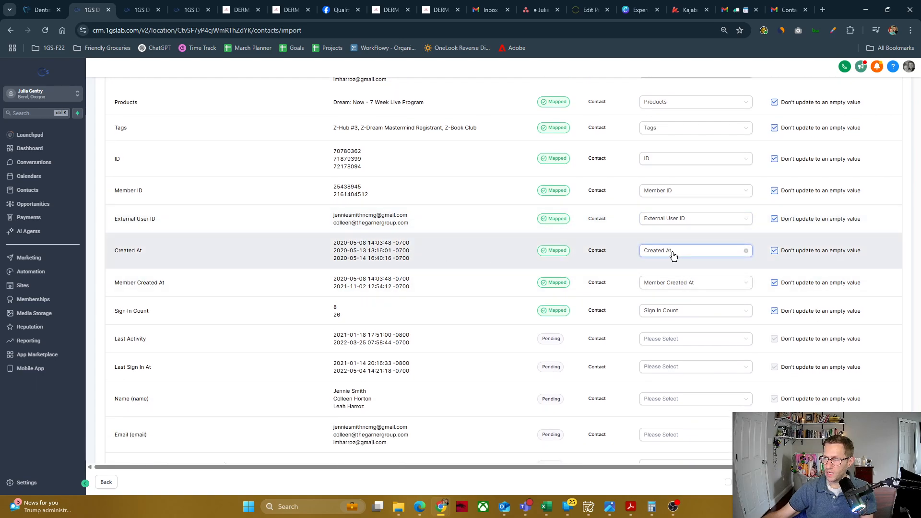
scroll(674, 291, down, 1)
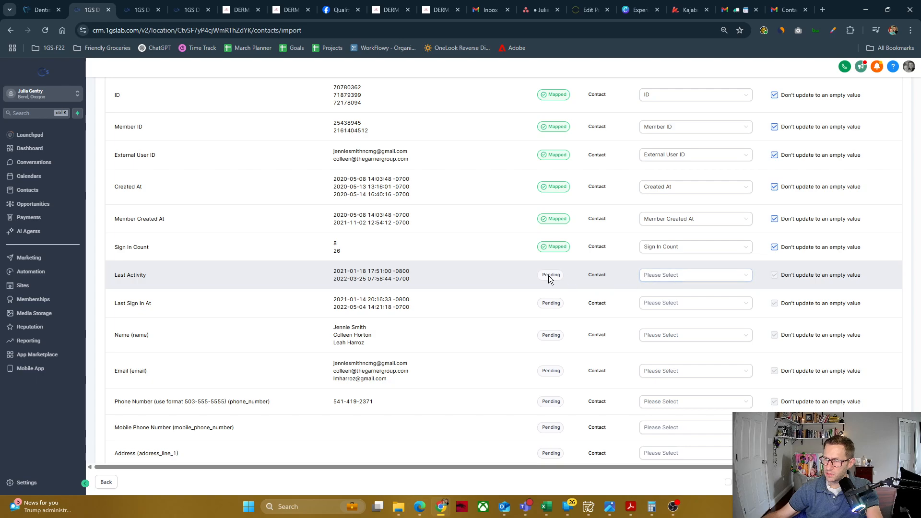
Review the unmapped columns from Last Activity through the address and custom fields, including Last Activity's available field choices, and compare them with the mapped columns
scroll(386, 304, down, 1)
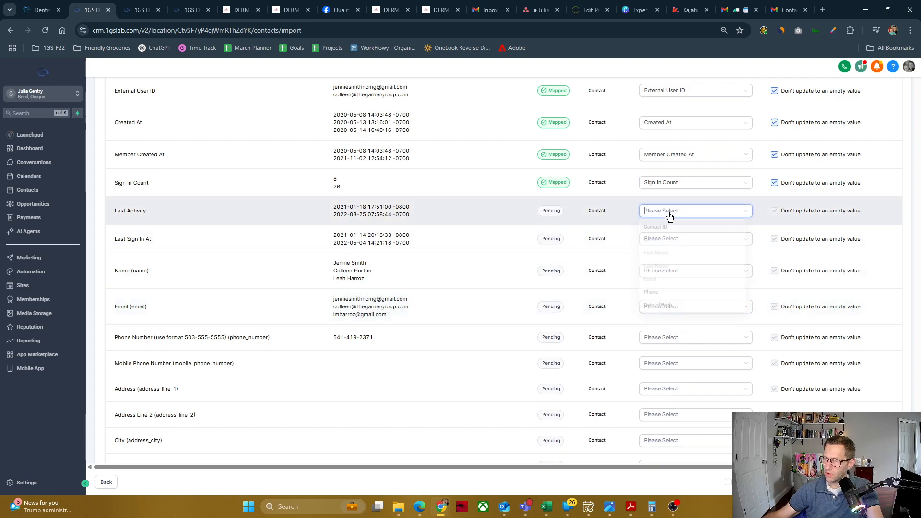
click(669, 213)
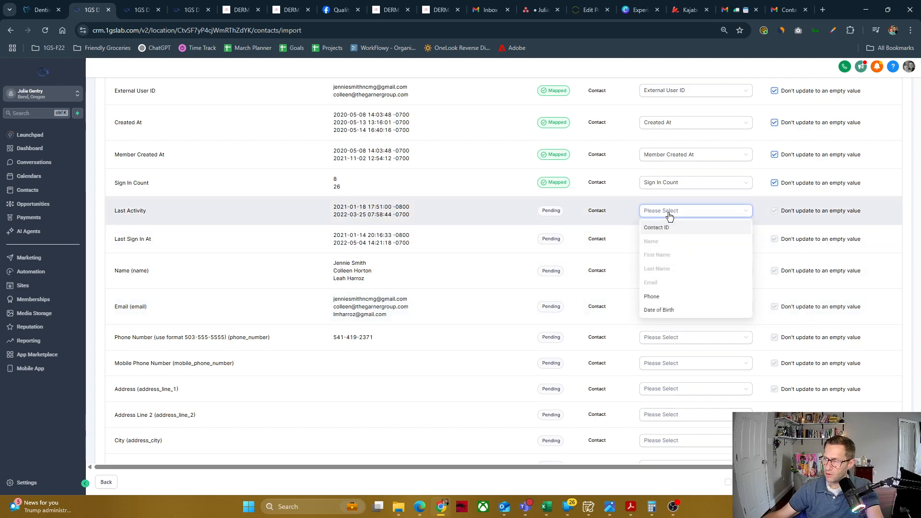
click(624, 210)
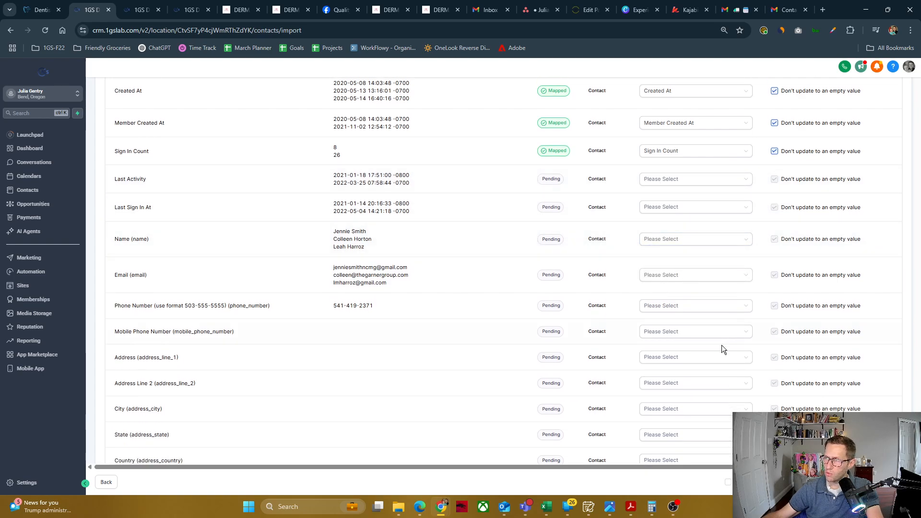
scroll(723, 245, down, 3)
scroll(595, 201, down, 1)
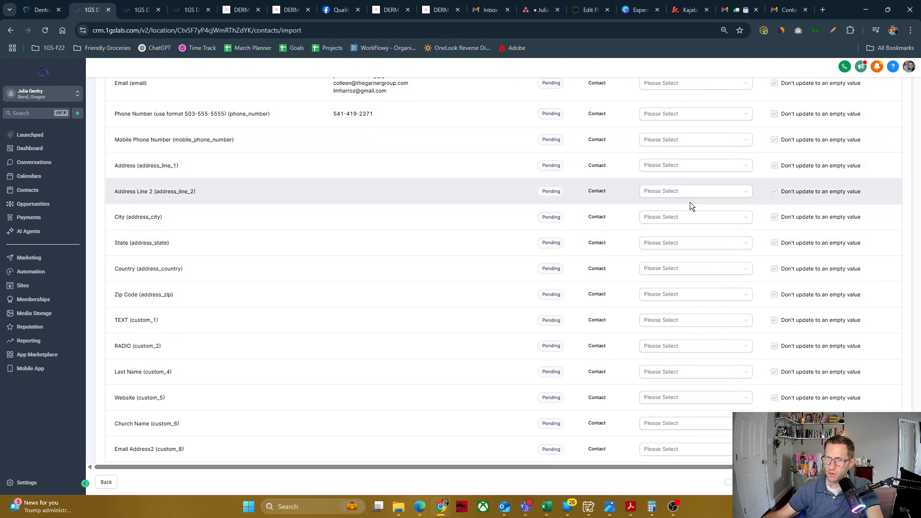
scroll(691, 204, down, 2)
scroll(707, 221, up, 11)
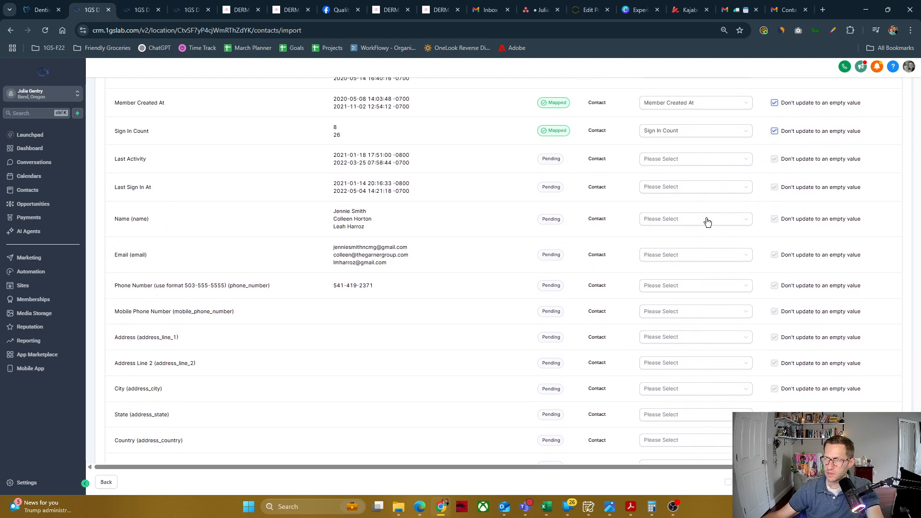
scroll(706, 219, up, 4)
scroll(699, 231, down, 12)
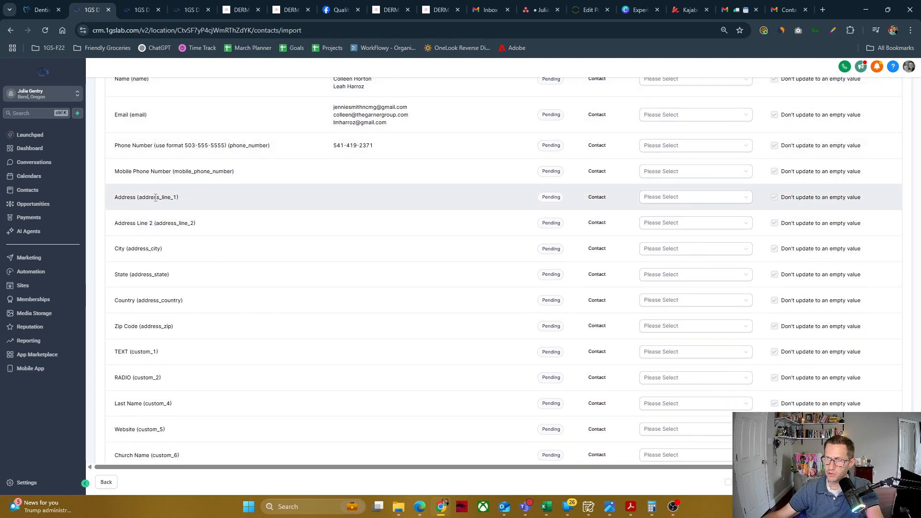
scroll(269, 163, up, 3)
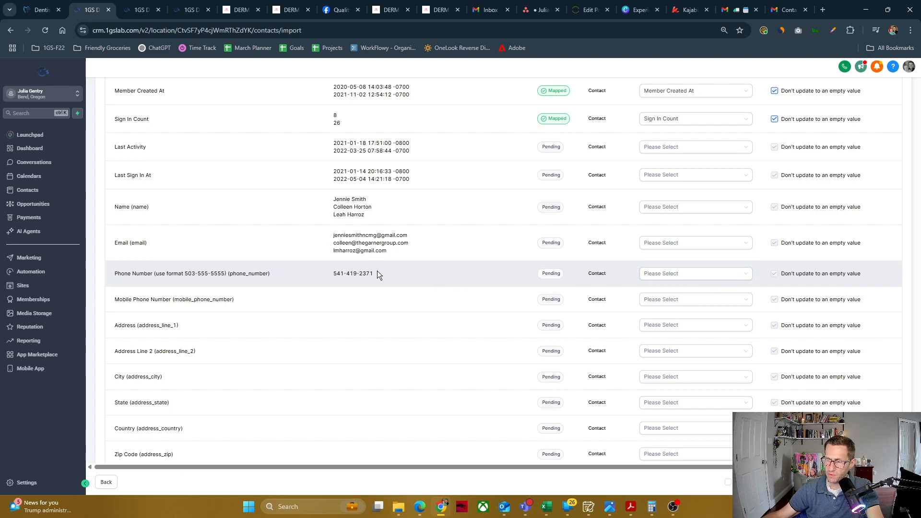
scroll(440, 263, up, 5)
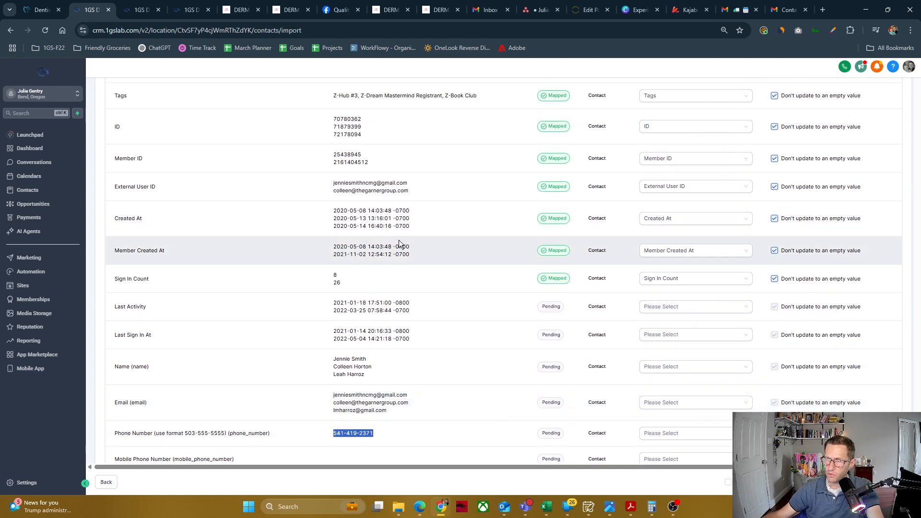
scroll(383, 283, up, 1)
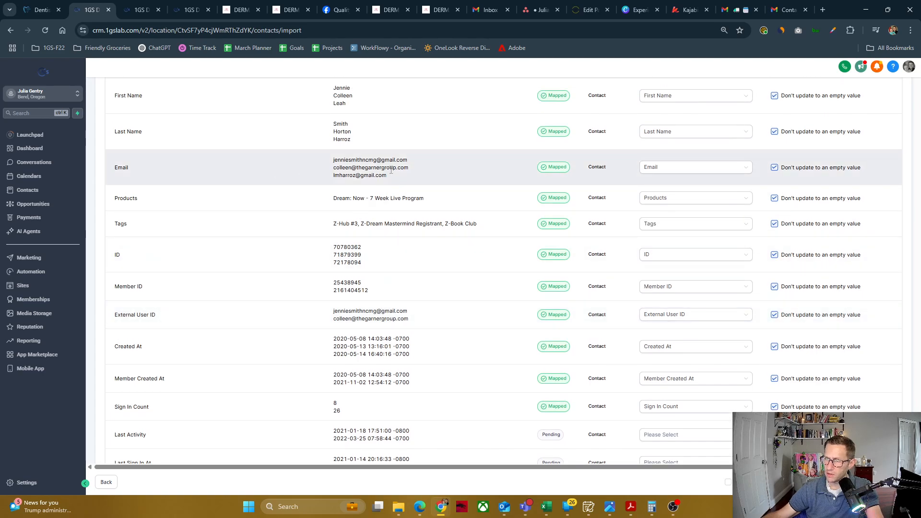
scroll(399, 173, up, 4)
scroll(403, 249, down, 8)
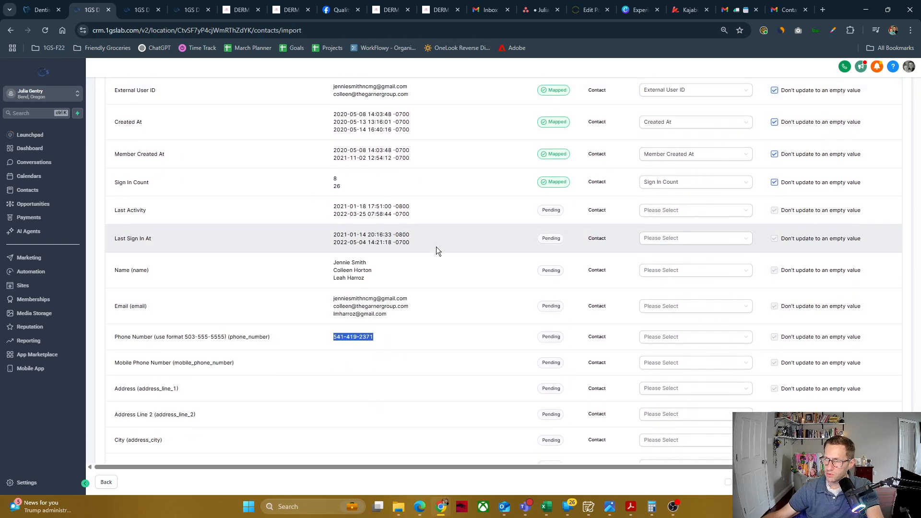
Map the Phone Number (phone_number) column to the Phone contact field
scroll(374, 270, down, 1)
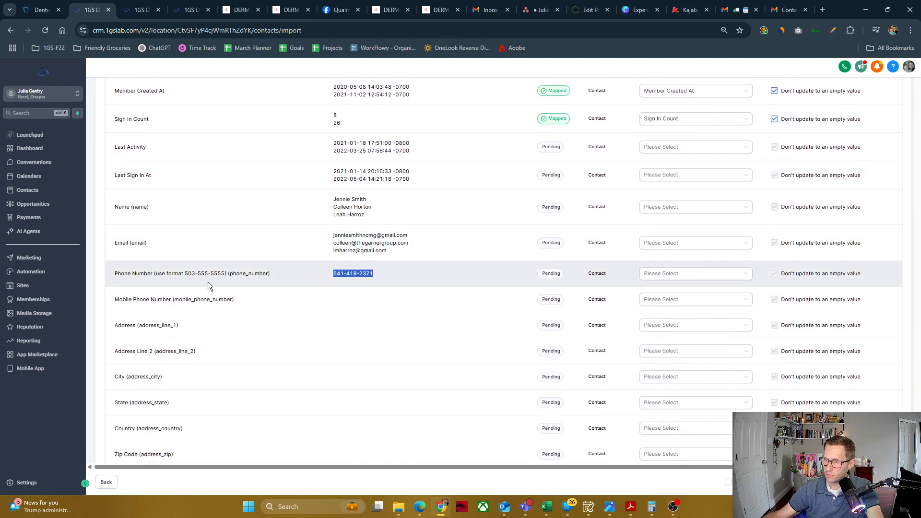
drag(116, 274, 166, 274)
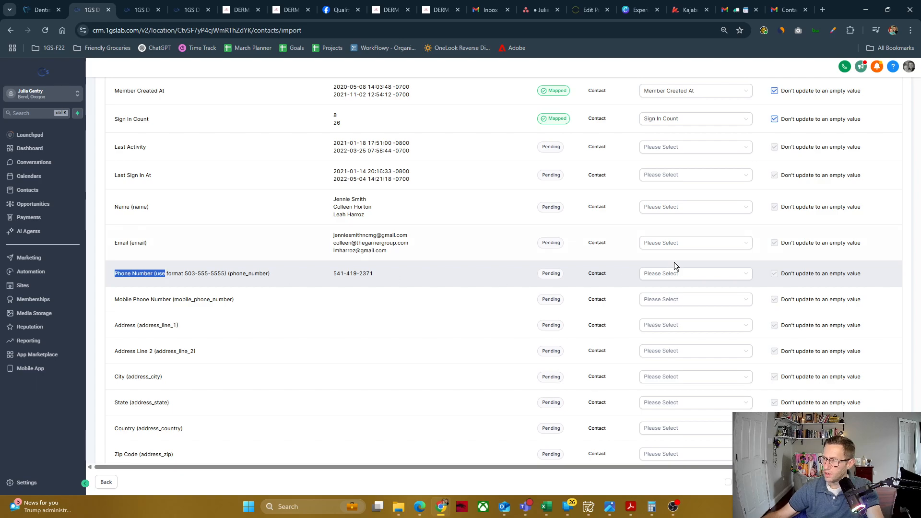
click(678, 278)
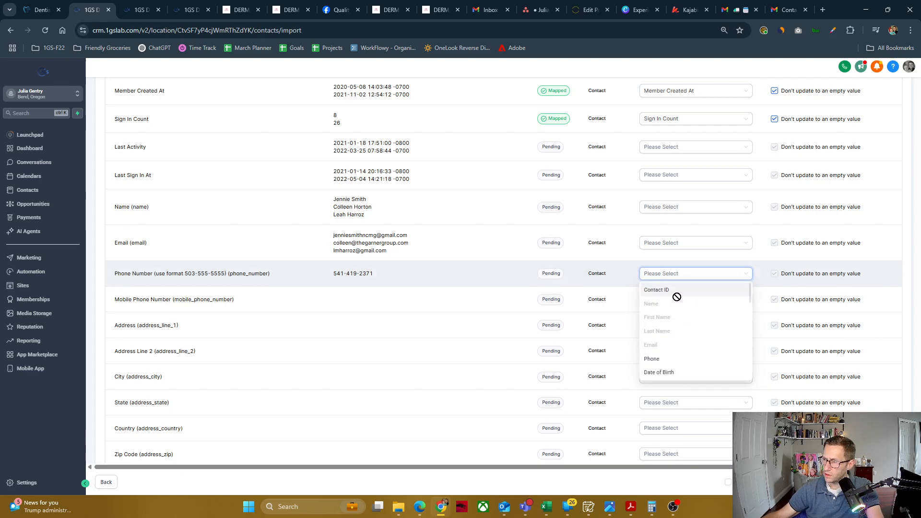
click(653, 360)
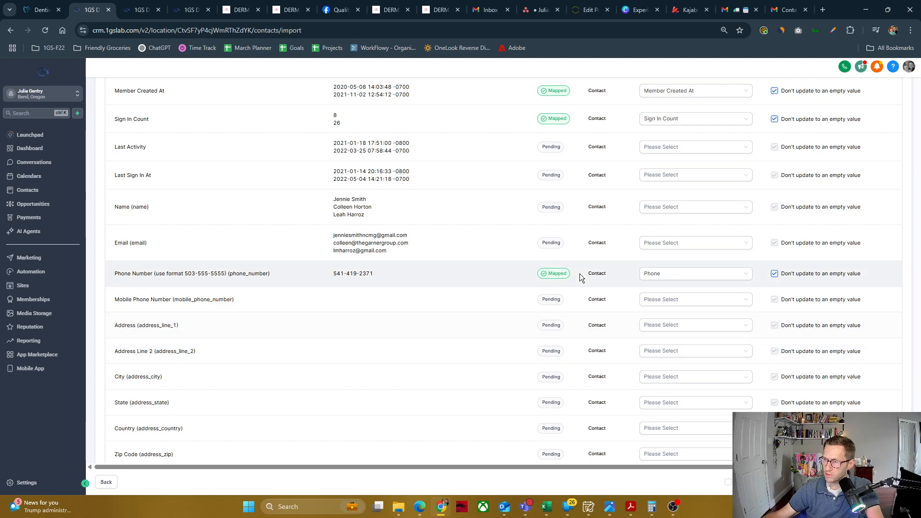
Map the Address (address_line_1) column to the Street Address contact field
scroll(251, 308, down, 1)
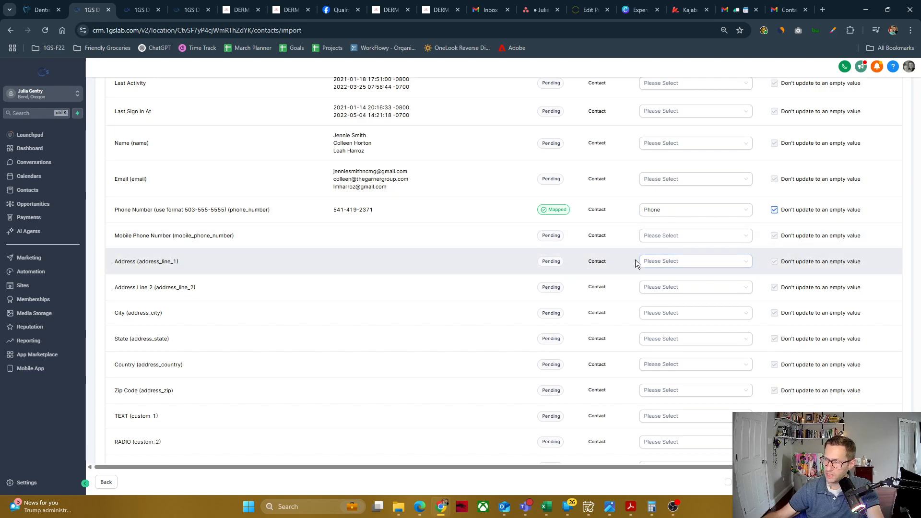
click(650, 262)
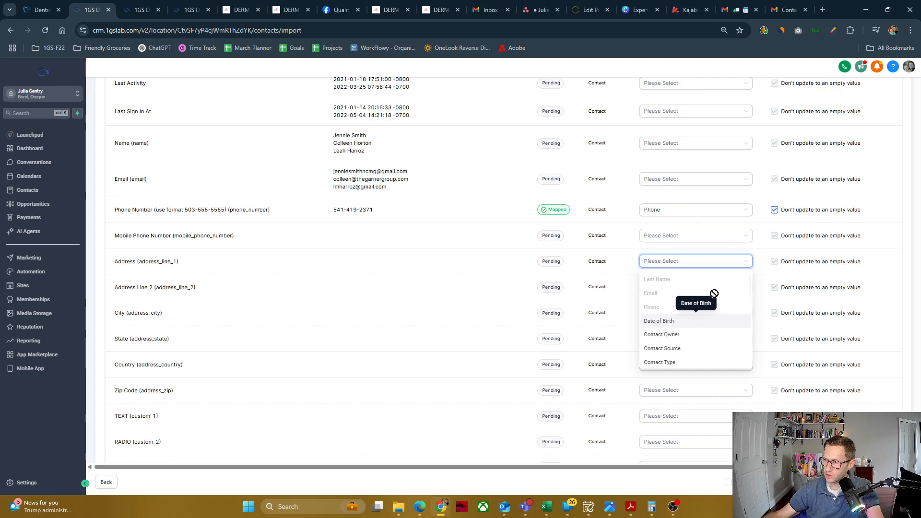
scroll(715, 308, down, 1)
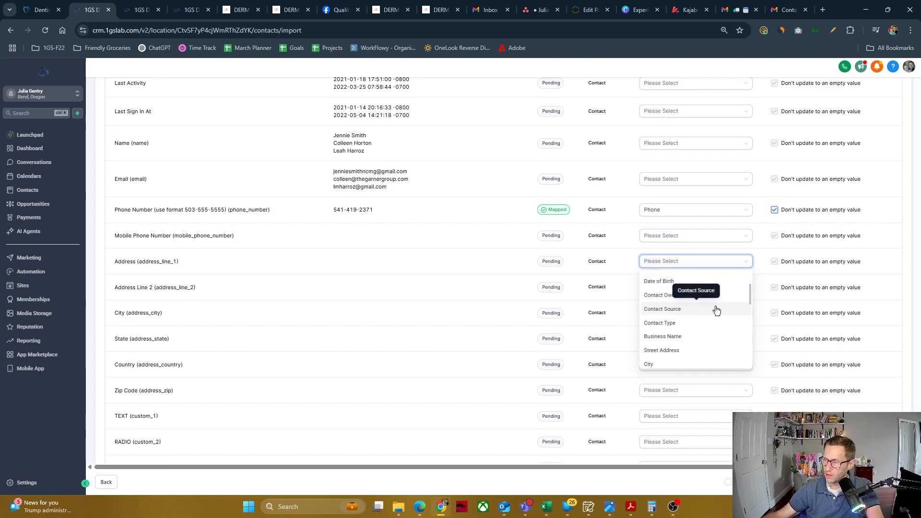
click(670, 350)
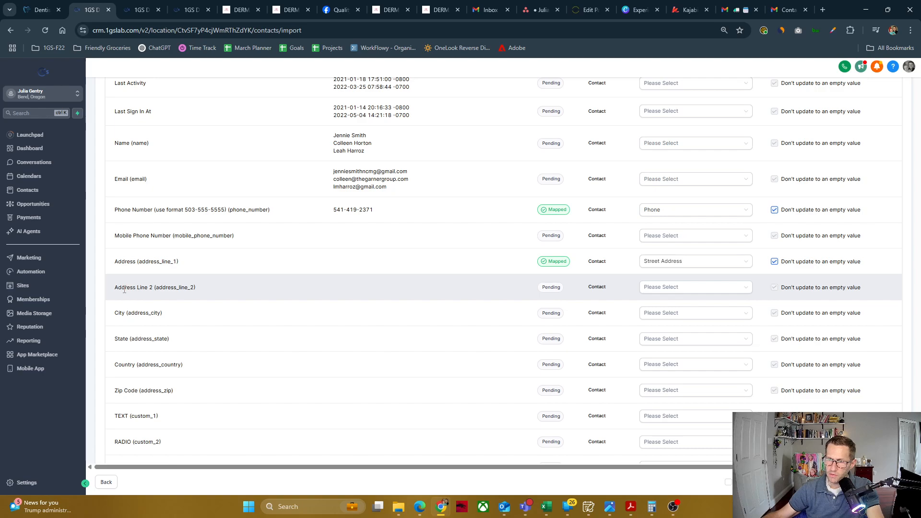
Find the matching contact field for the Address Line 2 (address_line_2) column and map it to Address Line 2
drag(120, 283, 158, 285)
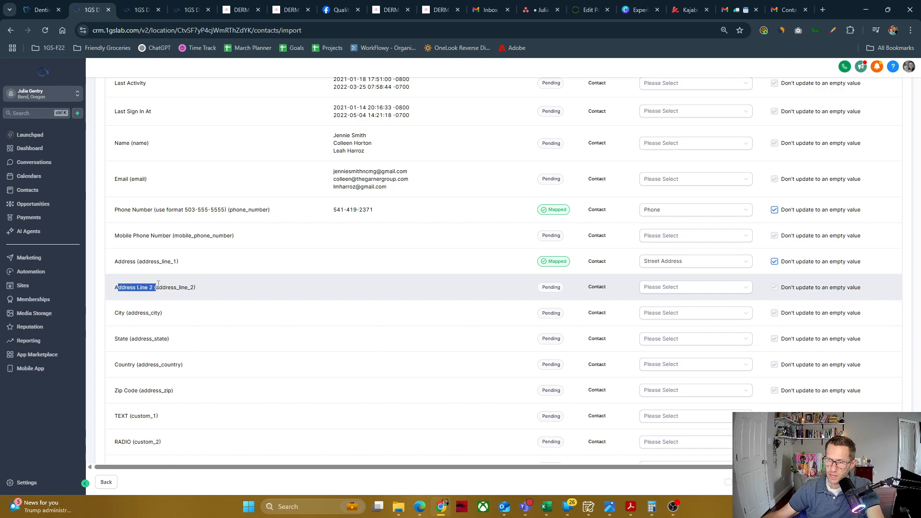
click(689, 289)
scroll(720, 336, down, 2)
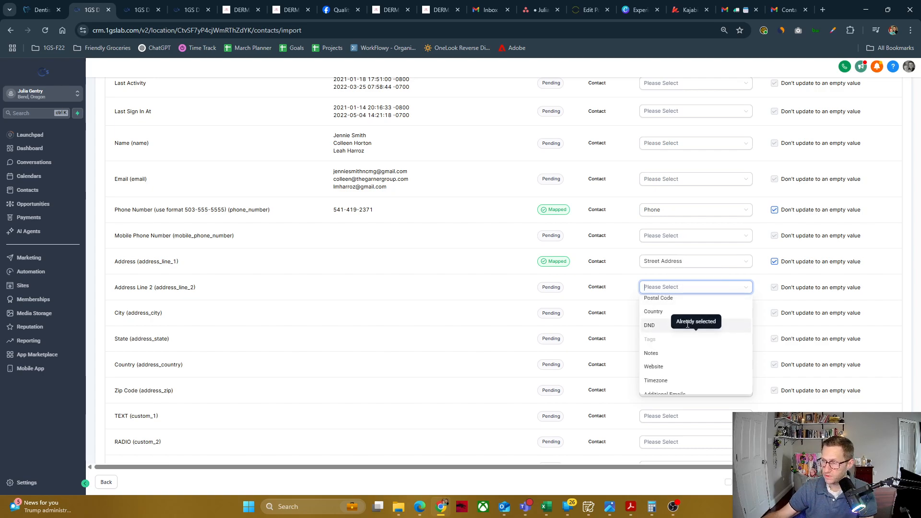
scroll(667, 311, down, 2)
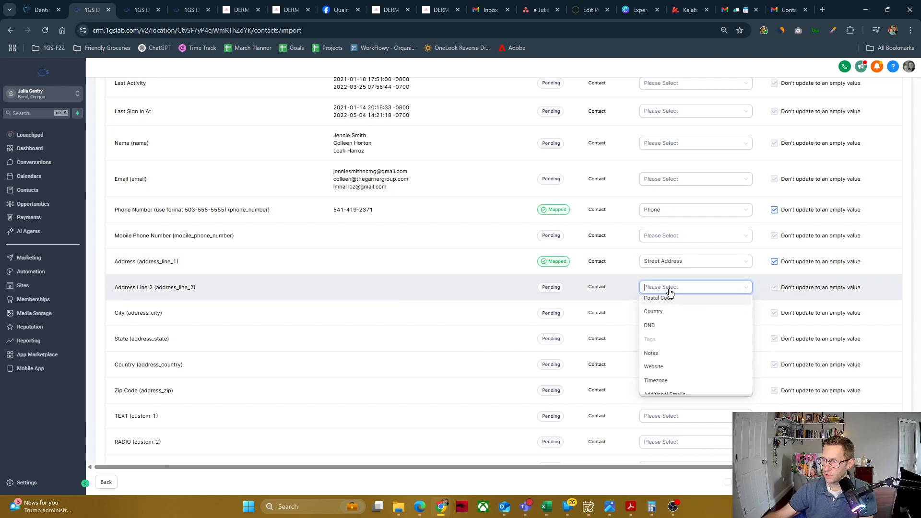
text(address)
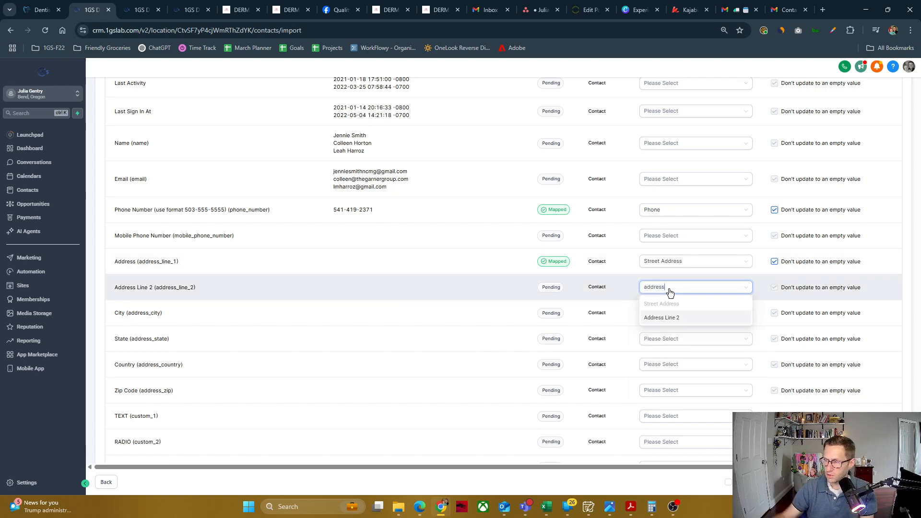
click(655, 319)
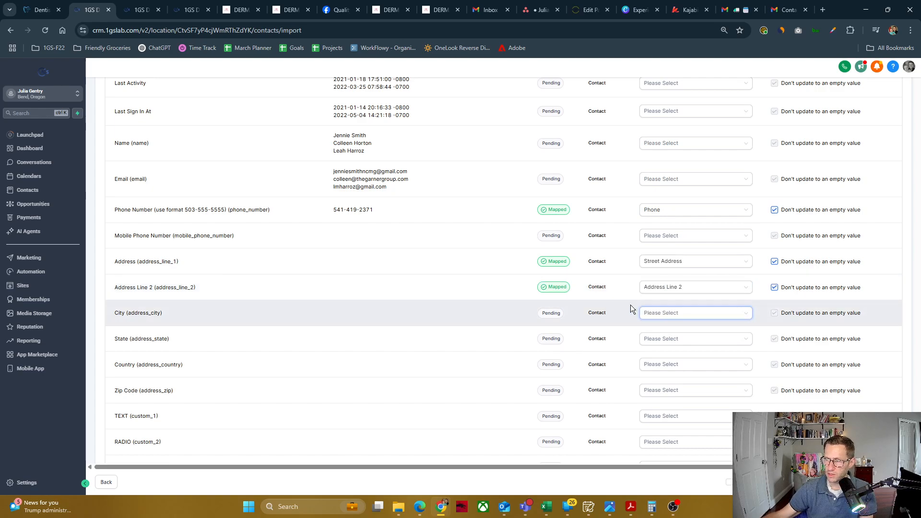
Map the City (address_city) column to City and the State (address_state) column to State
click(735, 315)
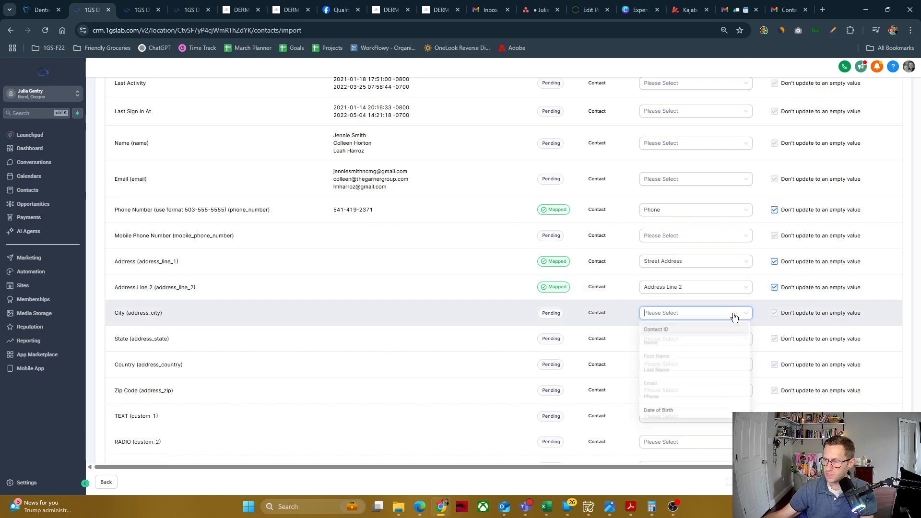
text(cit)
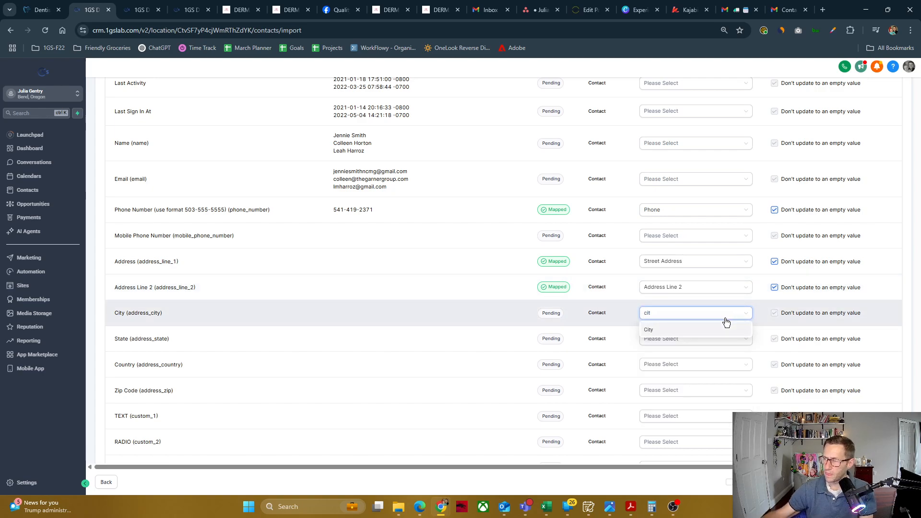
click(657, 330)
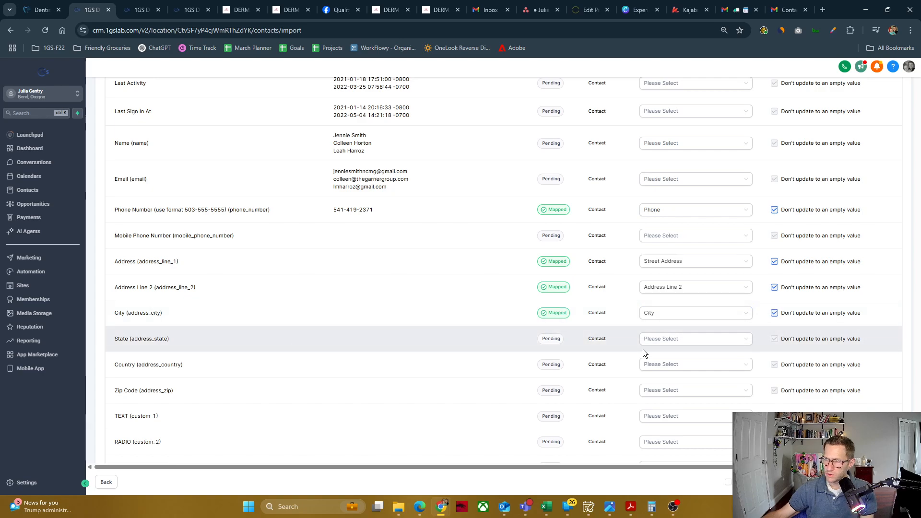
click(674, 342)
text(stat)
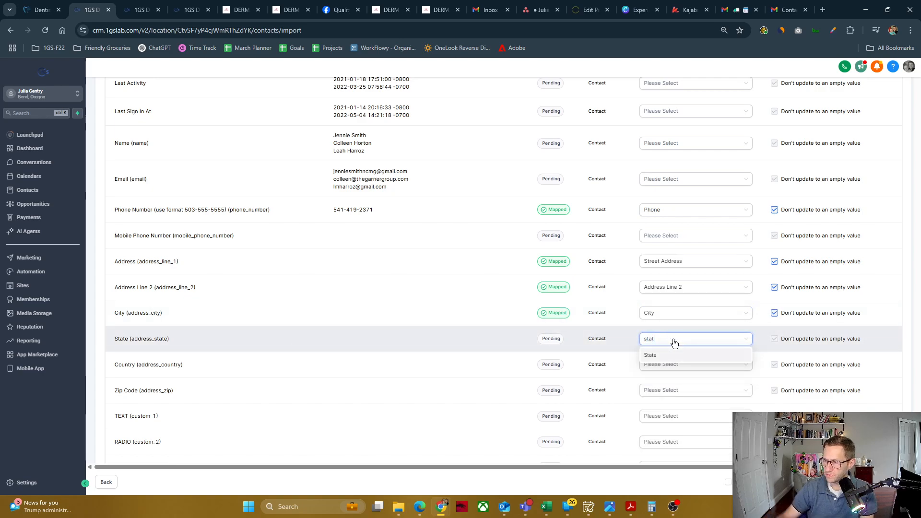
click(650, 355)
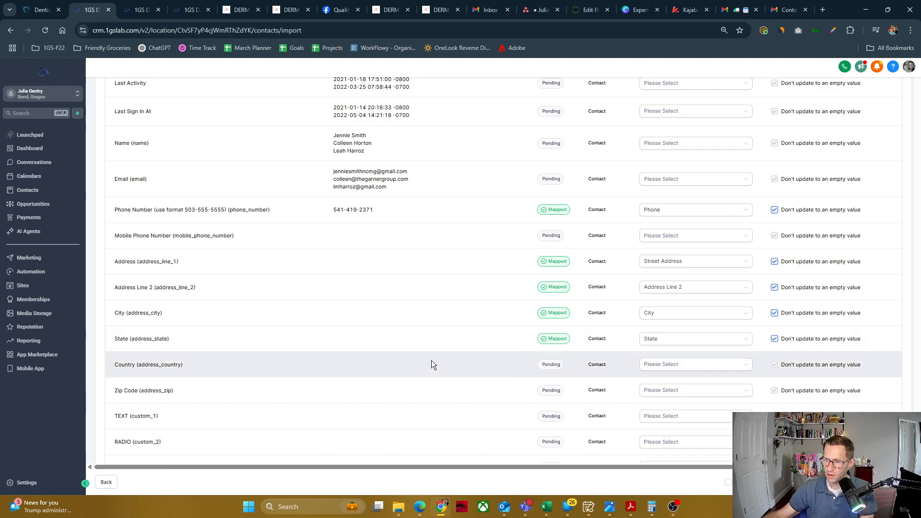
Map the Country (address_country) column to Country and the Zip Code (address_zip) column to Postal Code
click(658, 371)
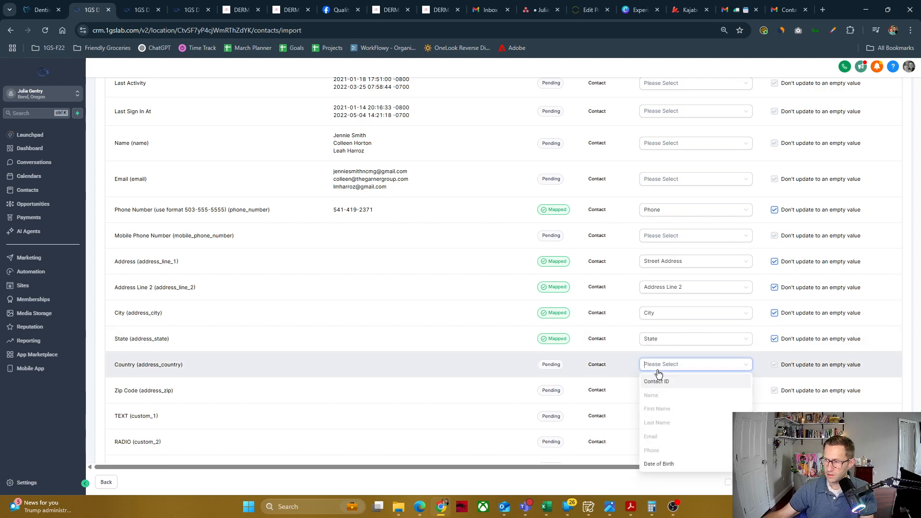
text(coun)
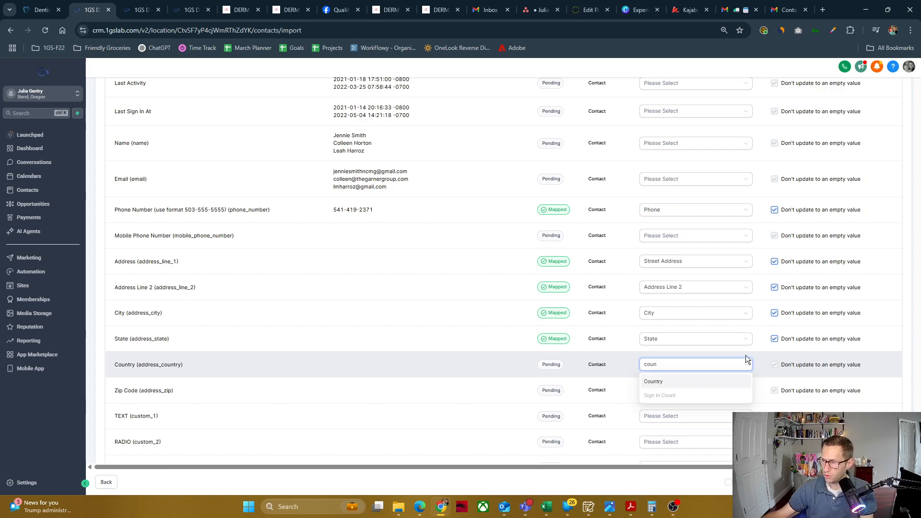
click(657, 380)
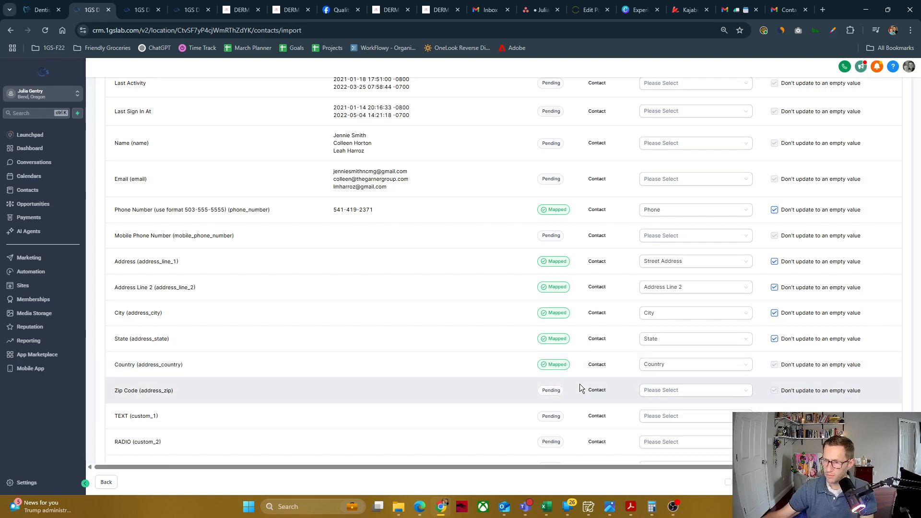
click(675, 390)
text(postal)
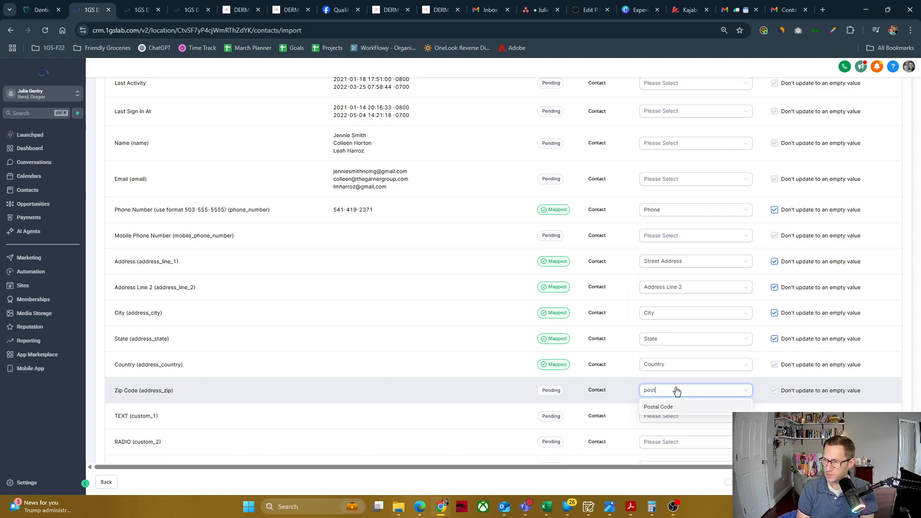
click(654, 405)
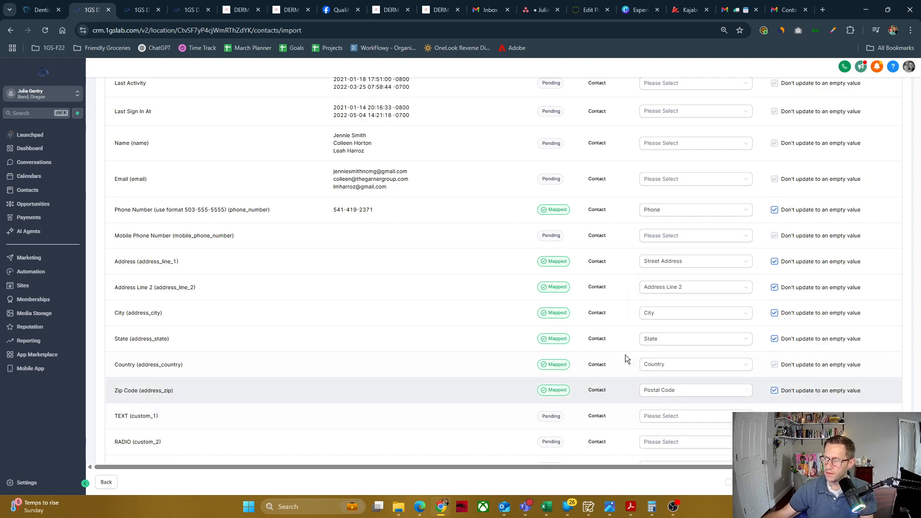
Review the remaining unmapped columns from TEXT (custom_1) down to How did you hear about Arise & Align (custom_22)
scroll(520, 383, down, 3)
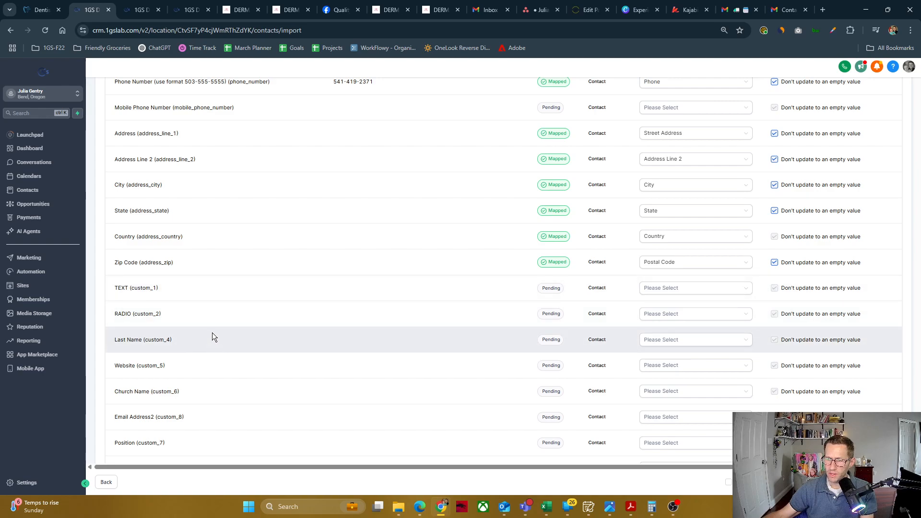
scroll(211, 313, down, 4)
scroll(278, 255, down, 5)
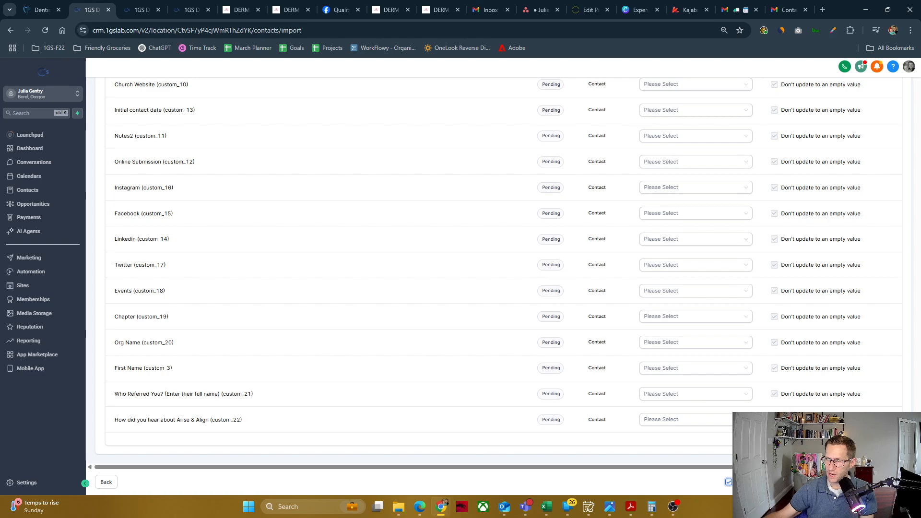
Continue from column mapping to import verification and enable creating a Smartlist for the new contacts
click(898, 482)
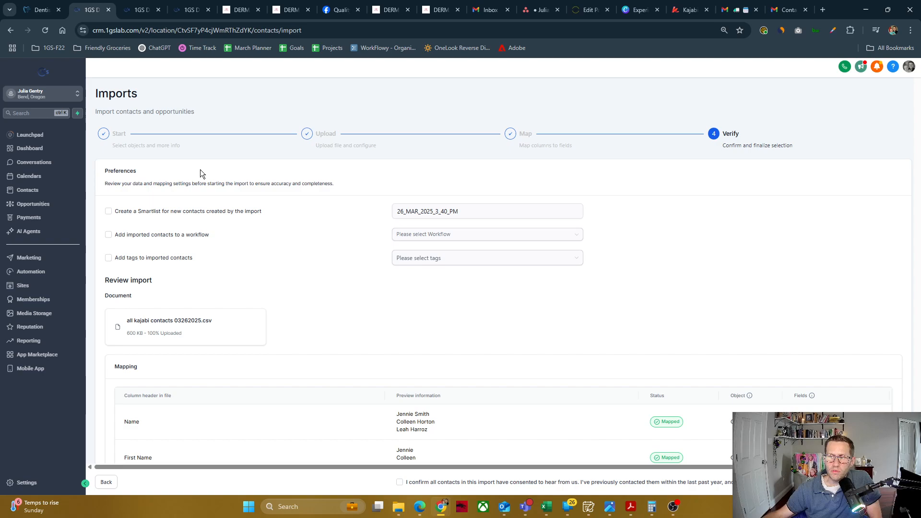
click(109, 212)
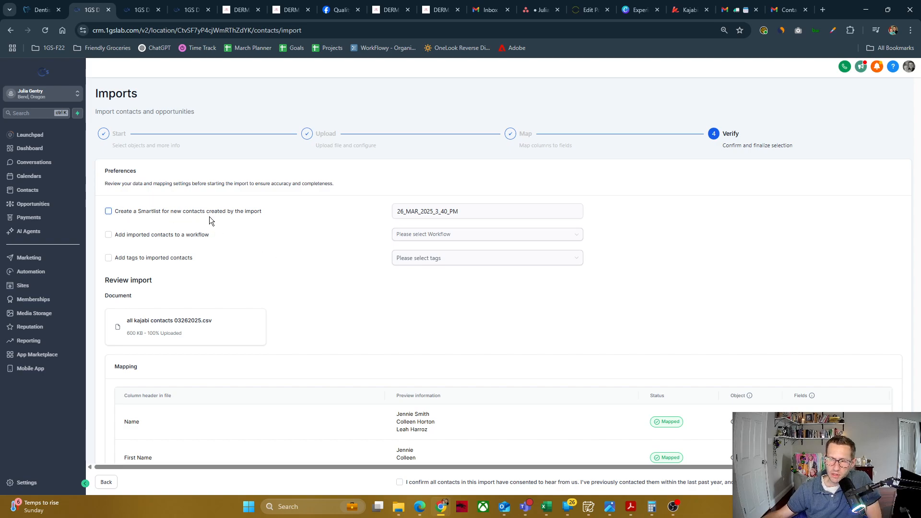
click(108, 212)
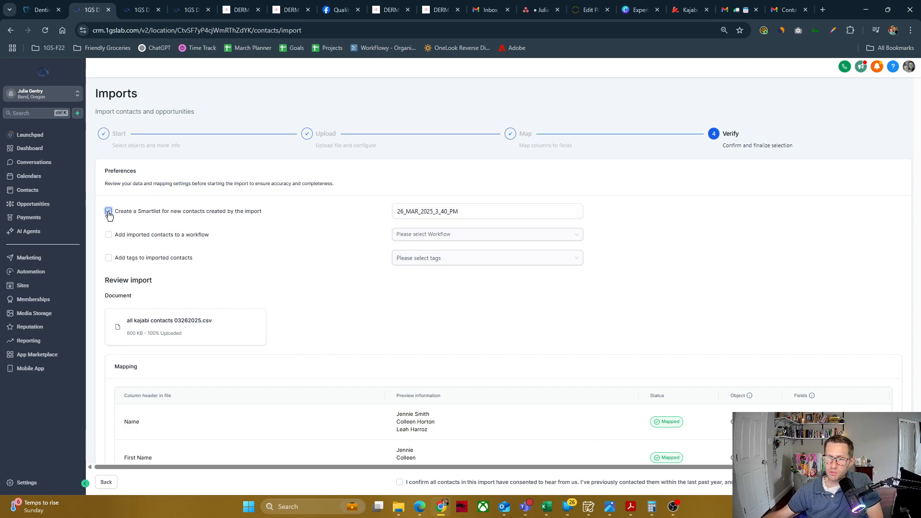
Replace the default Smartlist name with "Kajabi Contacts 03262025"
click(481, 211)
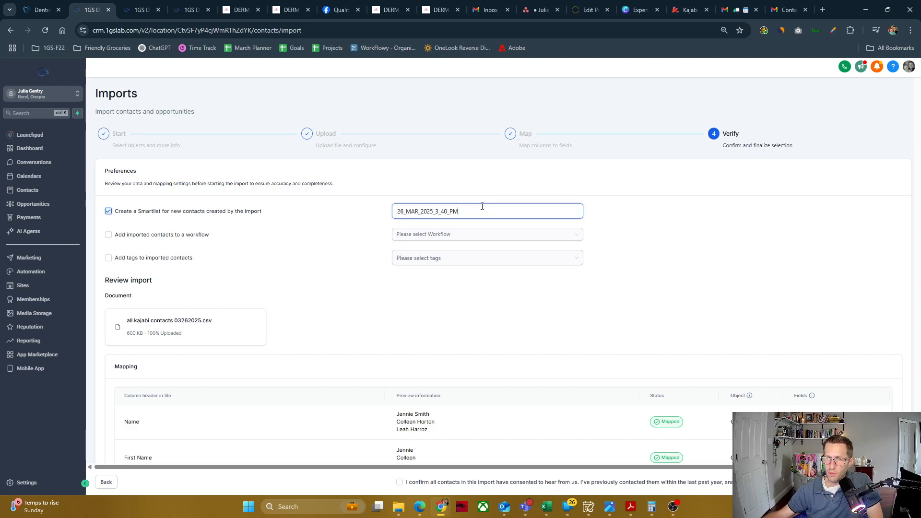
drag(470, 211, 394, 211)
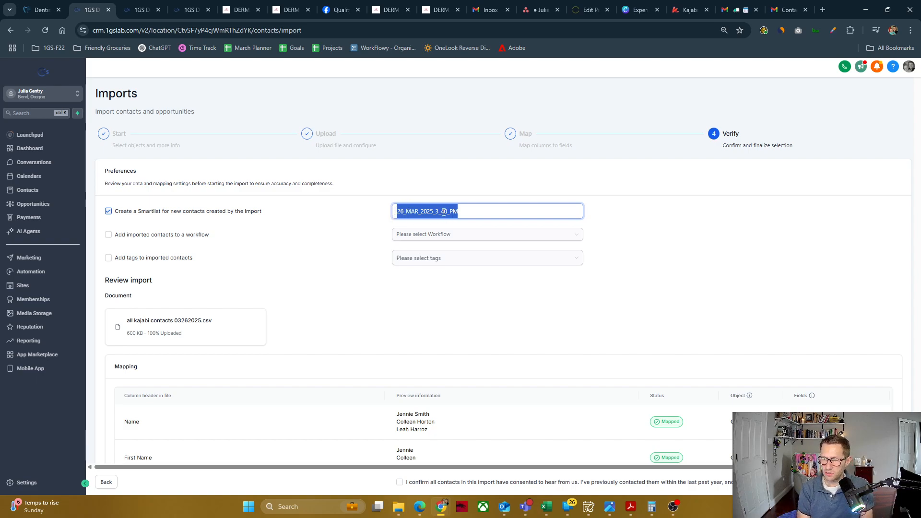
key(BackSpace)
text(Kajabi Contacts)
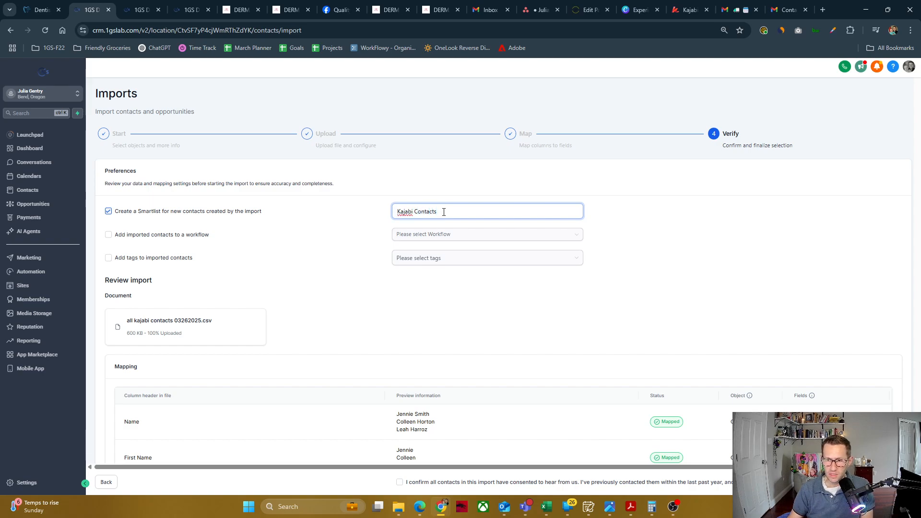
text( 03262025)
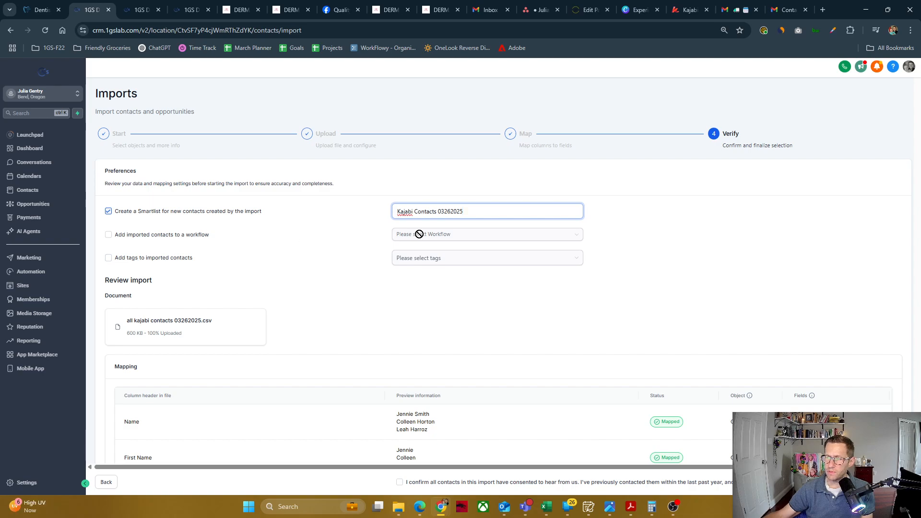
drag(473, 209, 392, 215)
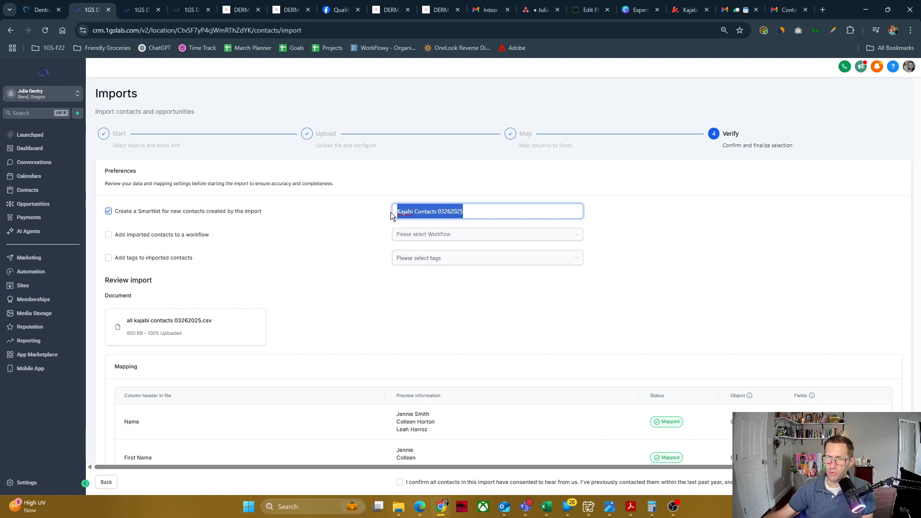
click(460, 207)
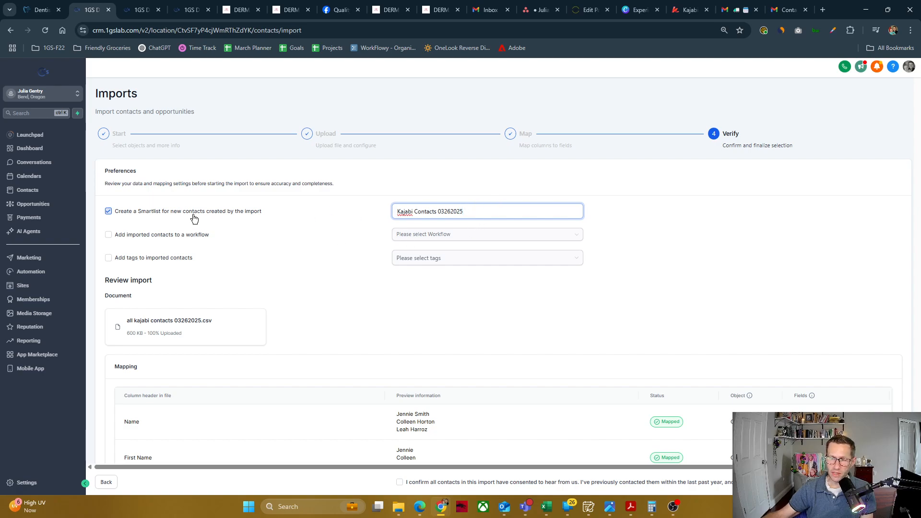
Review the mapped columns, then confirm the contacts' consent and start the import of all kajabi contacts 03262025.csv
scroll(339, 283, down, 1)
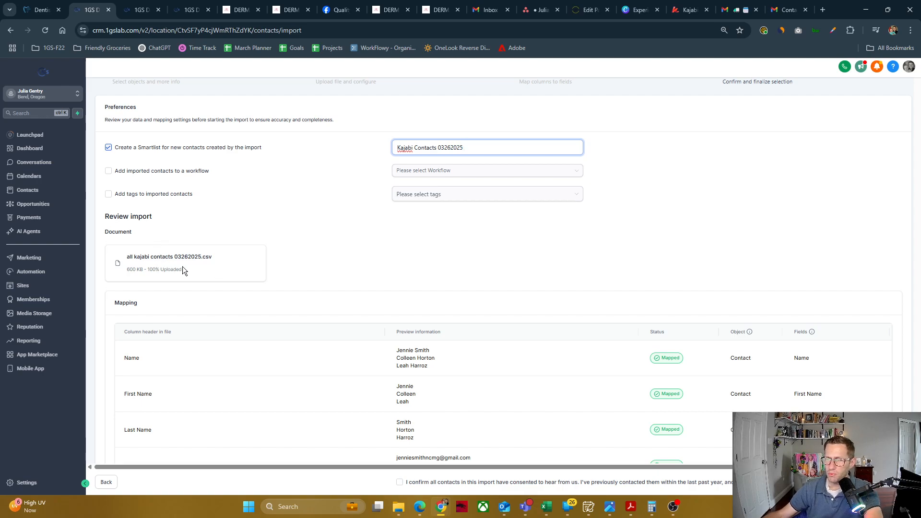
scroll(183, 270, down, 8)
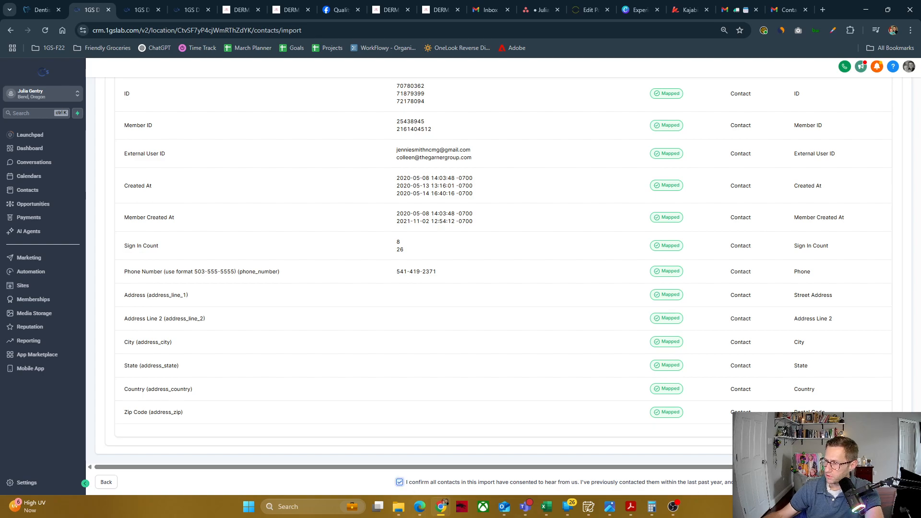
click(883, 482)
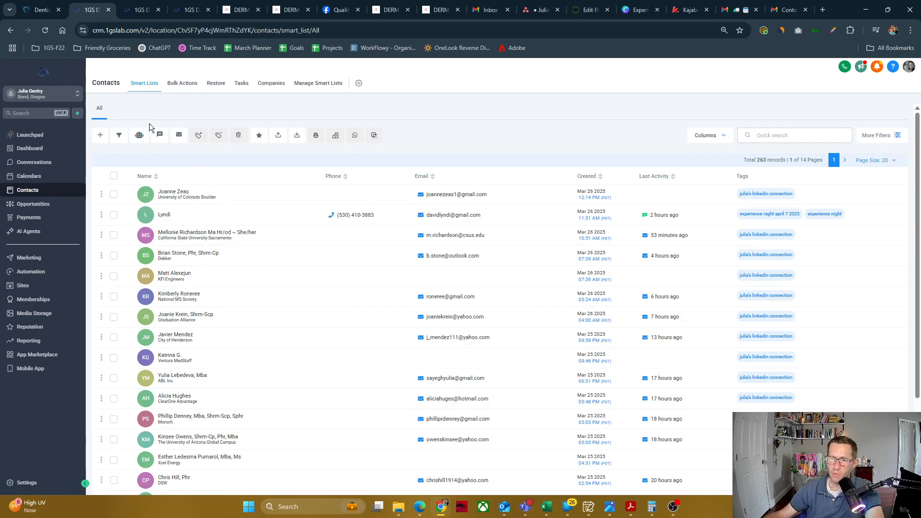
Check the import statistics for all kajabi contacts 03262025.csv in the bulk actions list and reload the list
click(183, 95)
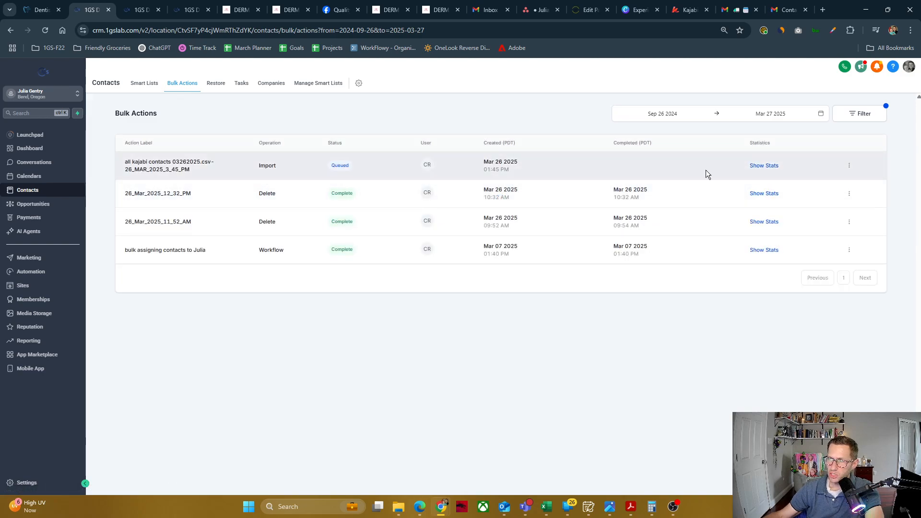
click(762, 164)
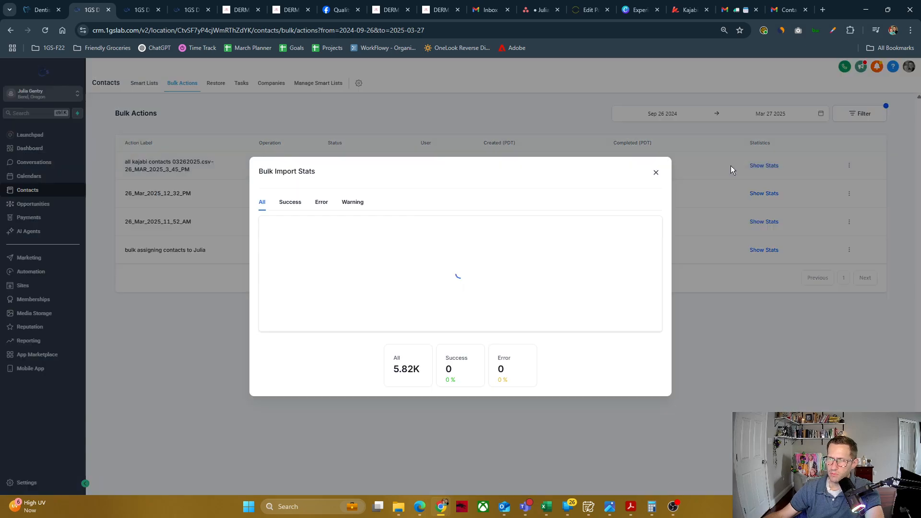
click(656, 166)
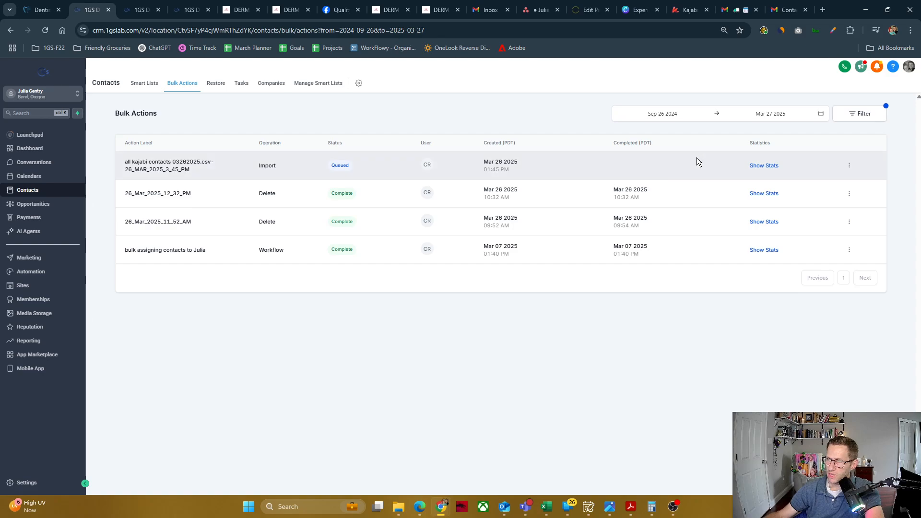
click(46, 30)
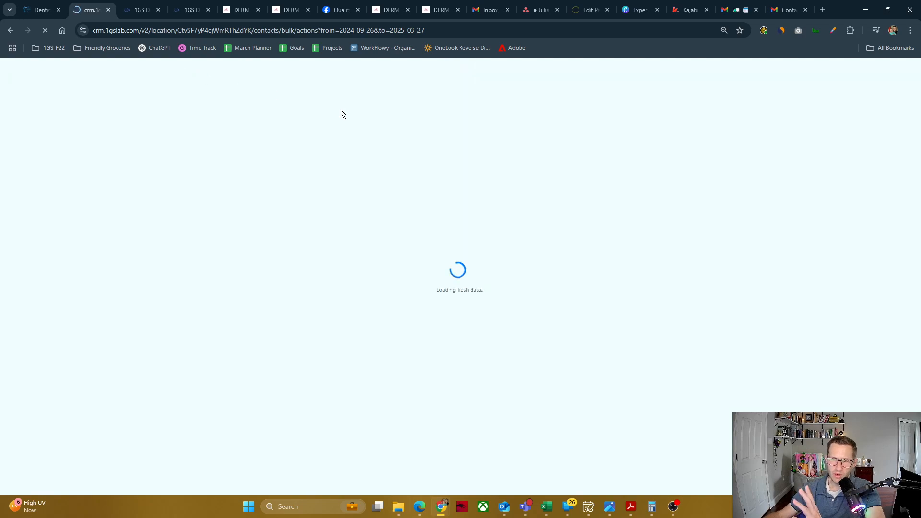